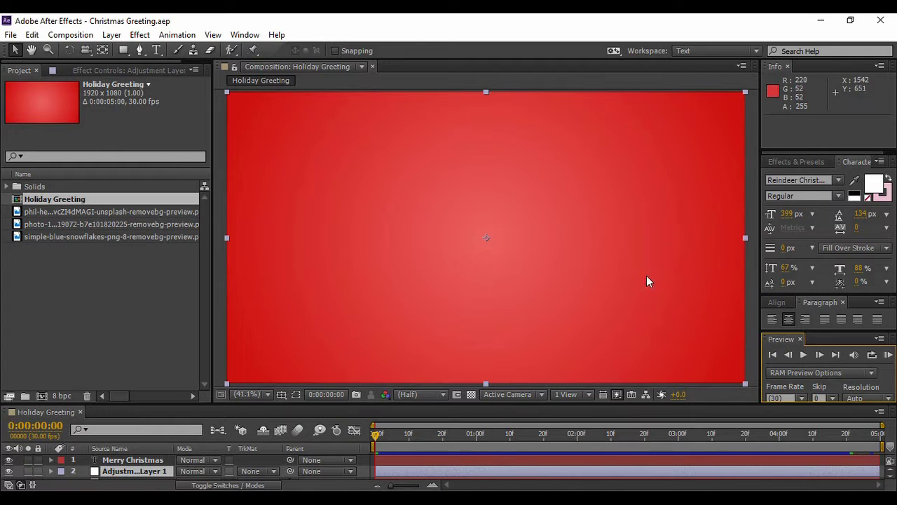
Deselect the adjustment layer and RAM-preview the finished Holiday Greeting with snow, Santa and title
click(748, 366)
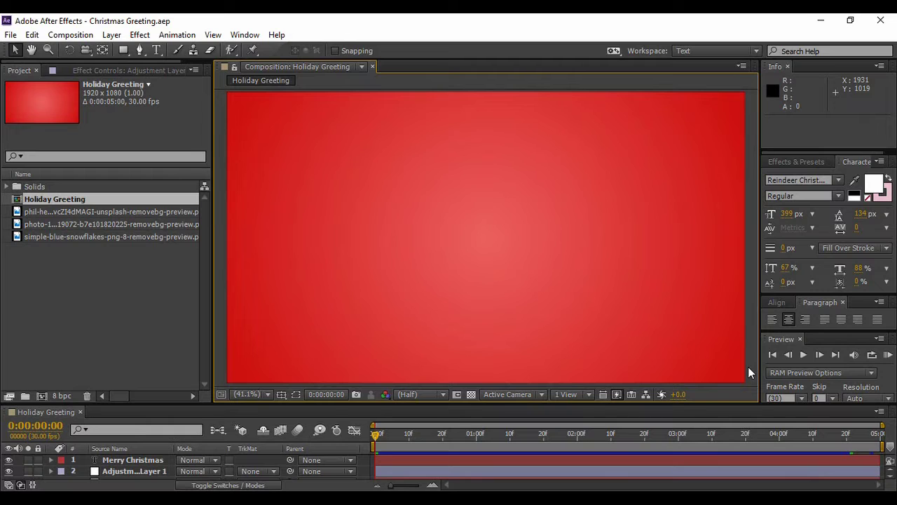
click(805, 353)
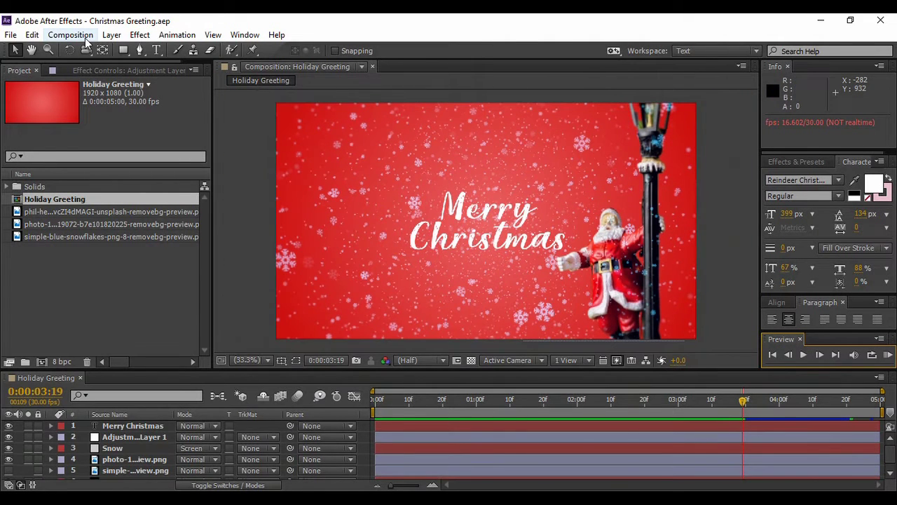
Create a new 1920×1080, 30 fps, five-second composition named Christmas Greeting
click(85, 38)
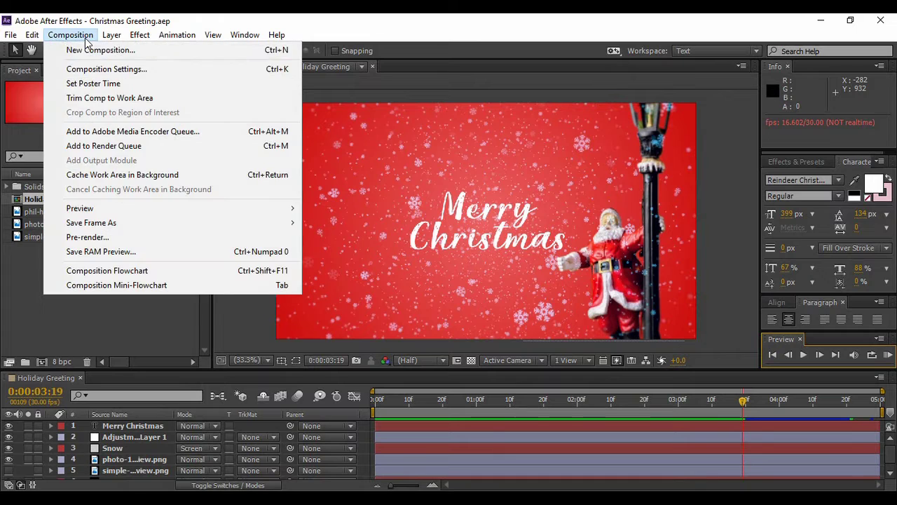
click(93, 51)
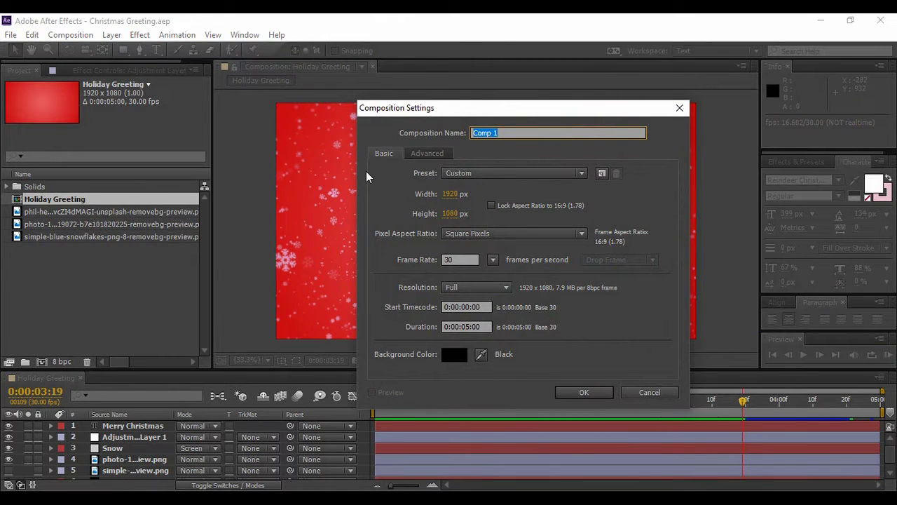
text(Christmas Greeting)
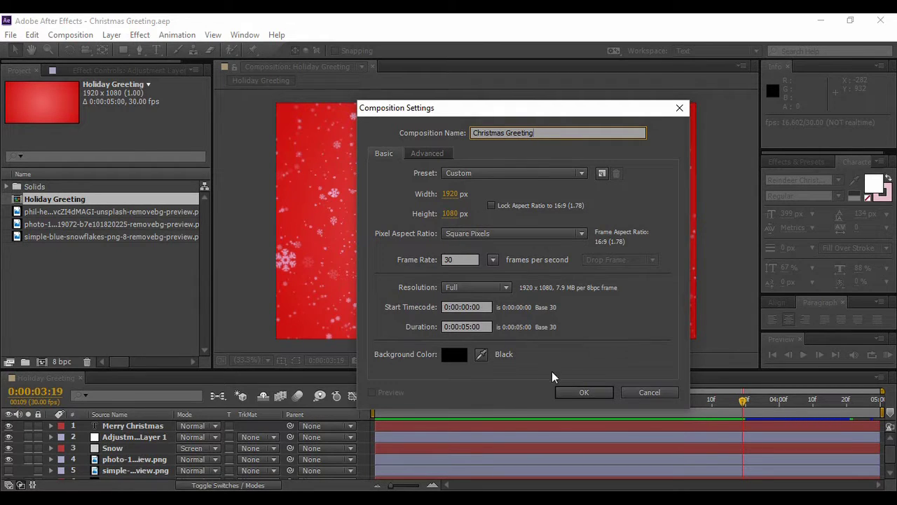
click(569, 394)
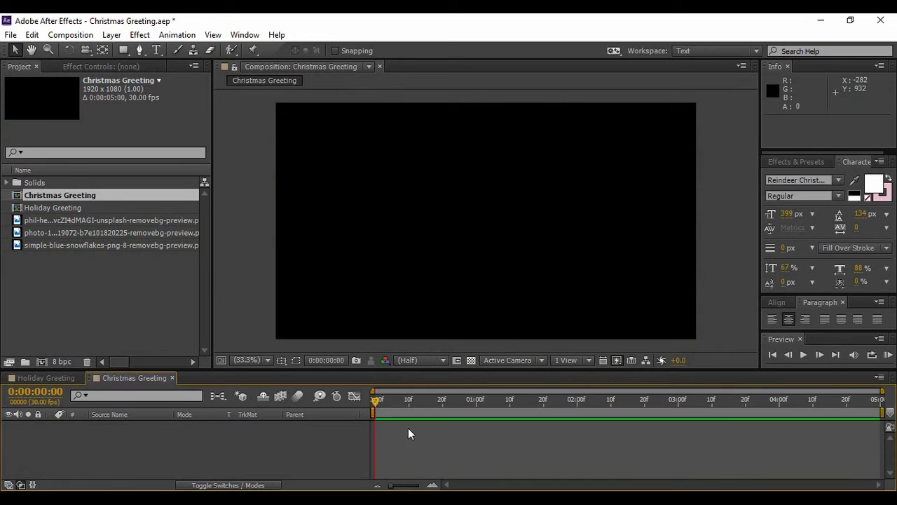
Add a new full-frame solid layer named BG to the composition
right_click(322, 448)
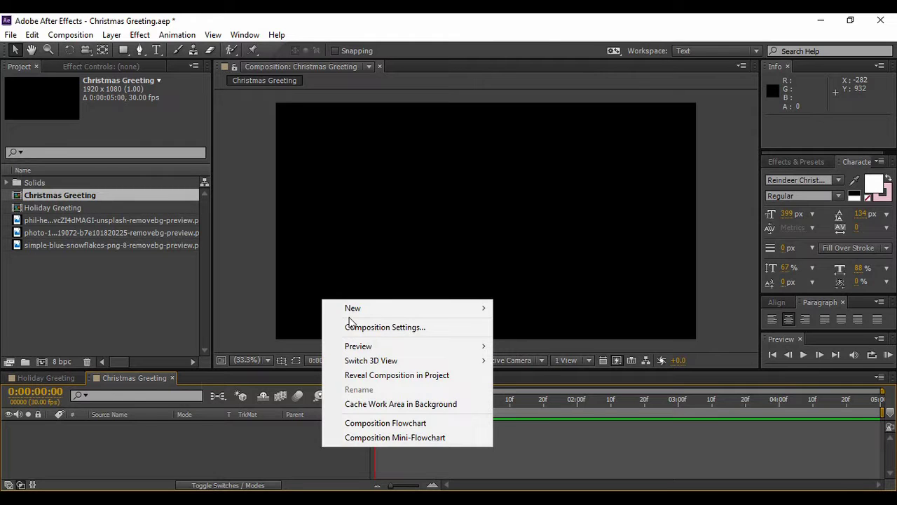
mouse_move(384, 306)
click(550, 341)
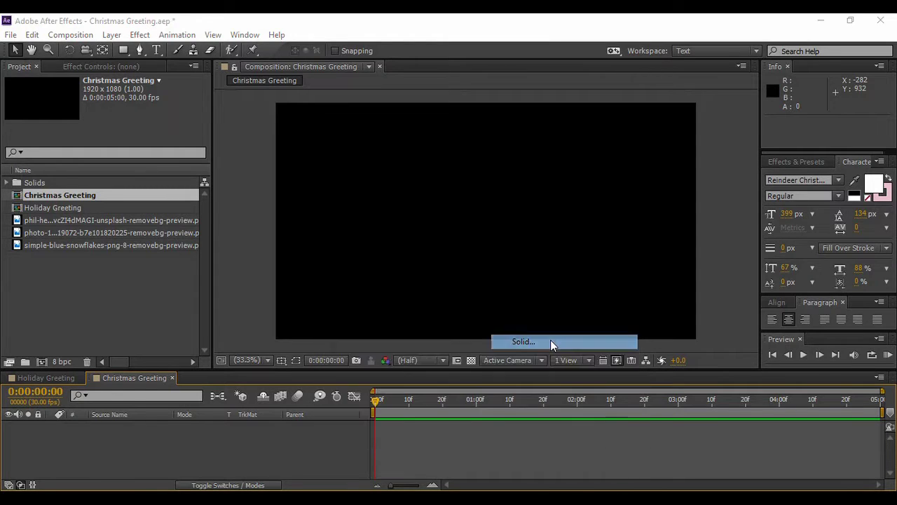
text(BG)
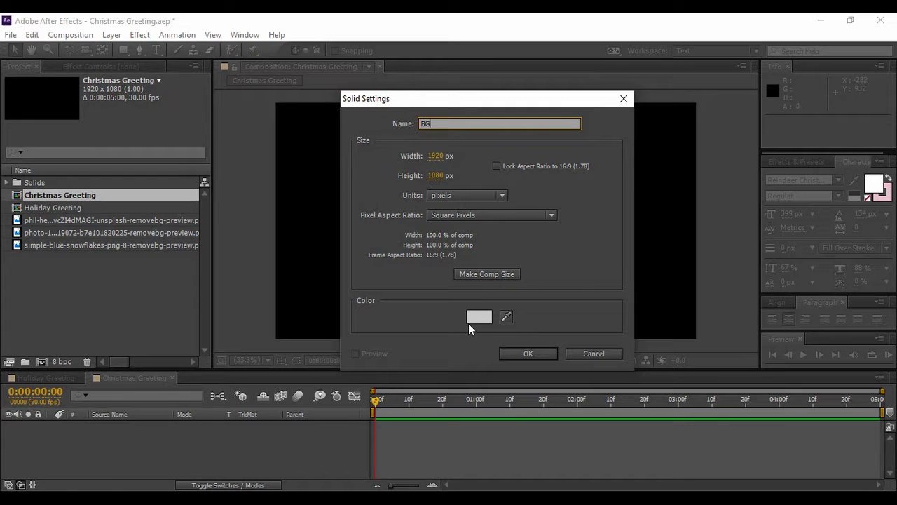
click(522, 354)
Apply the Gradient Ramp effect to the BG solid
click(778, 163)
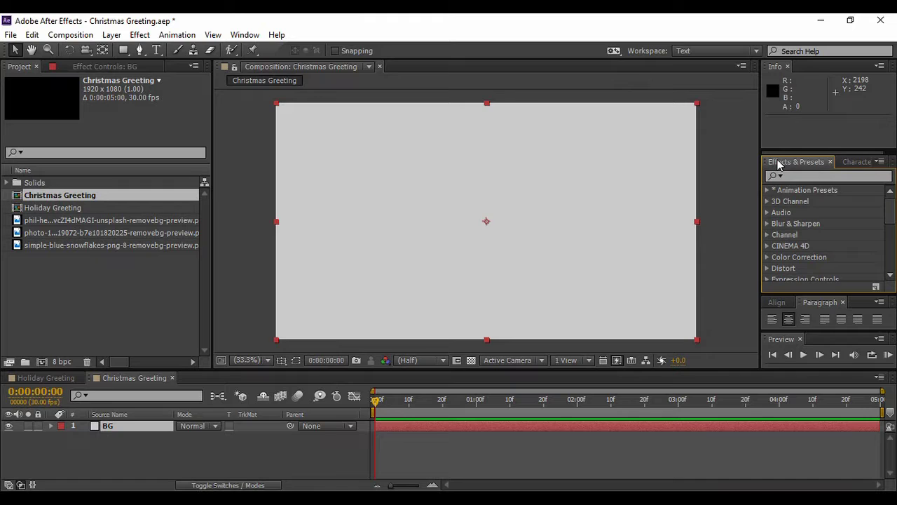
click(811, 176)
text(g)
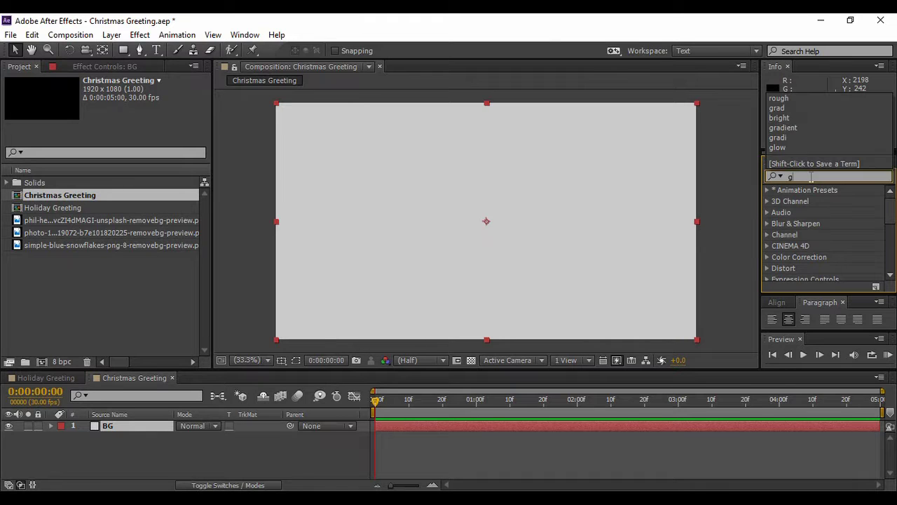
text(radie)
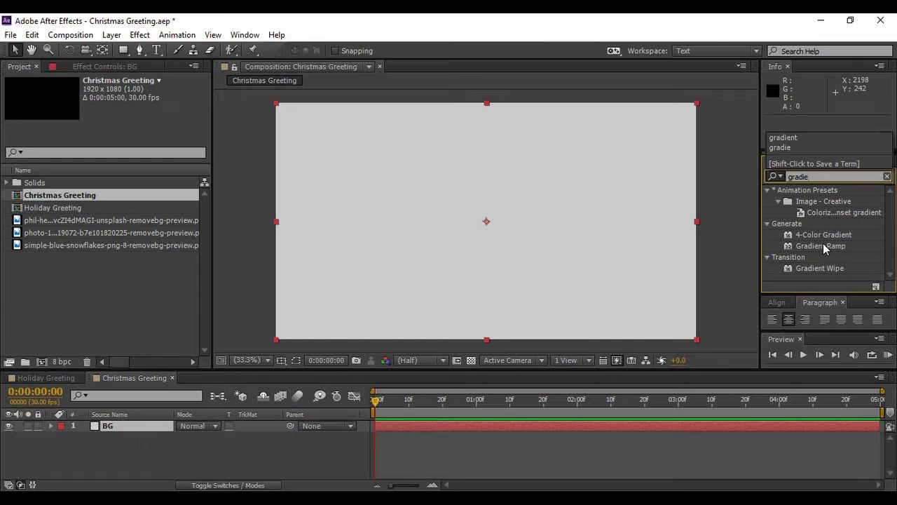
click(805, 243)
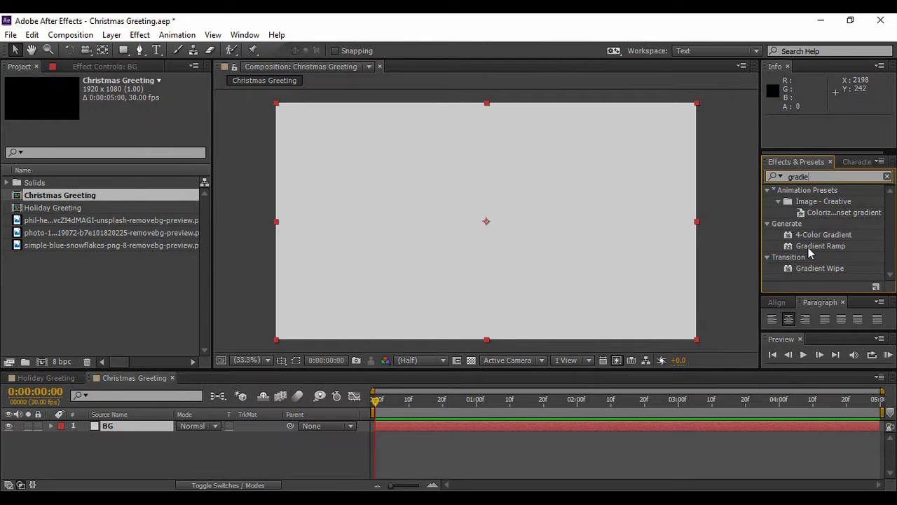
drag(808, 247, 494, 229)
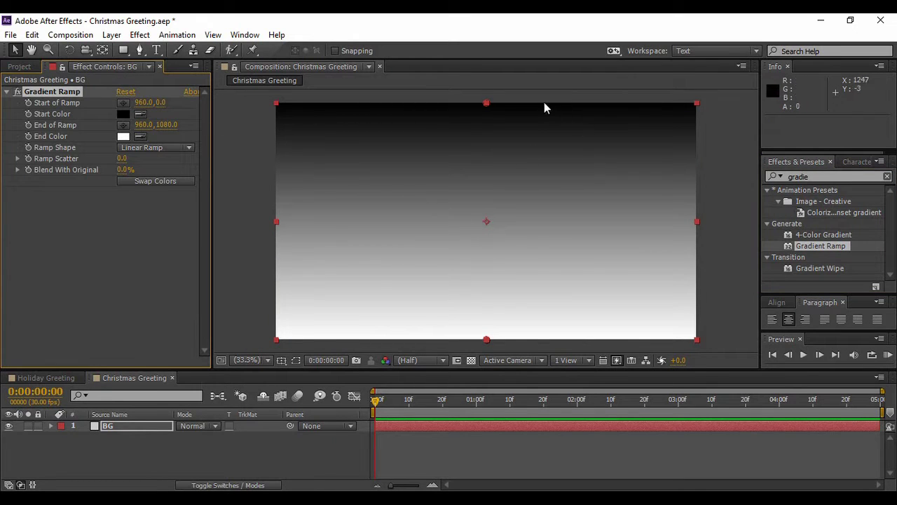
Make the gradient a Radial Ramp starting at the comp centre, 960,540
click(178, 150)
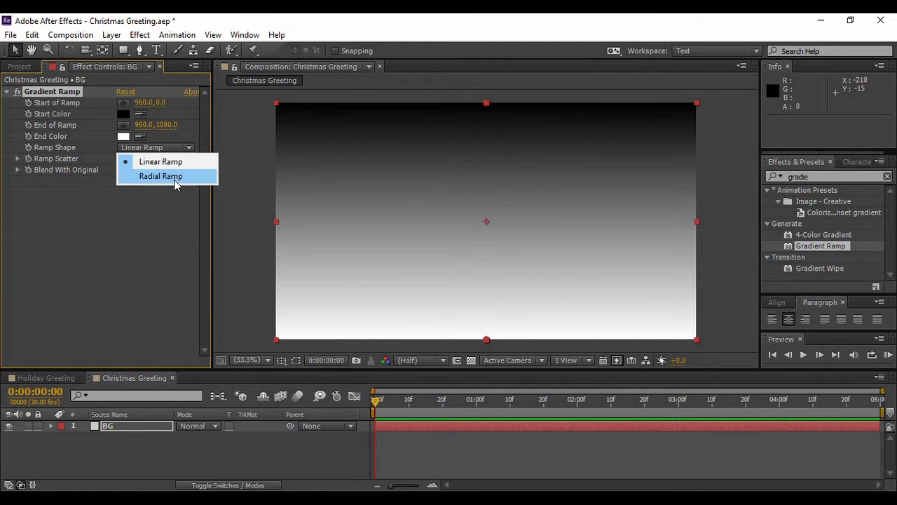
click(174, 176)
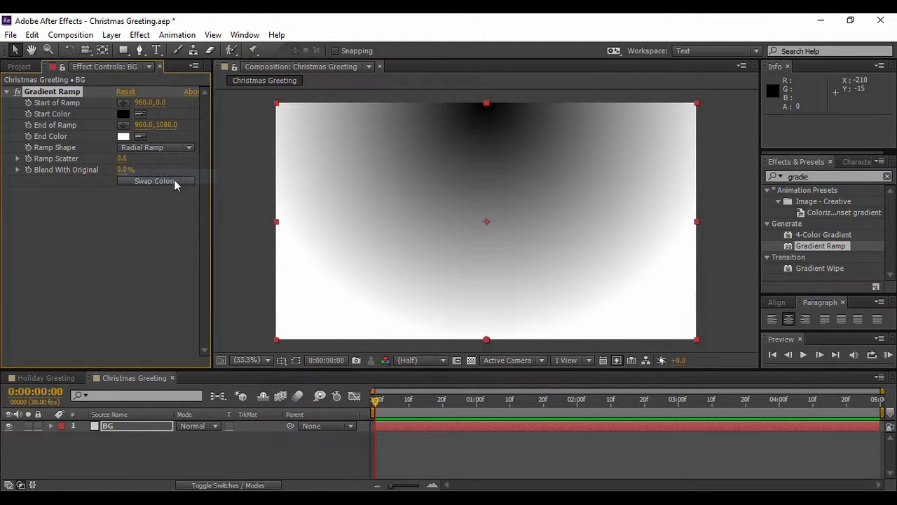
click(162, 103)
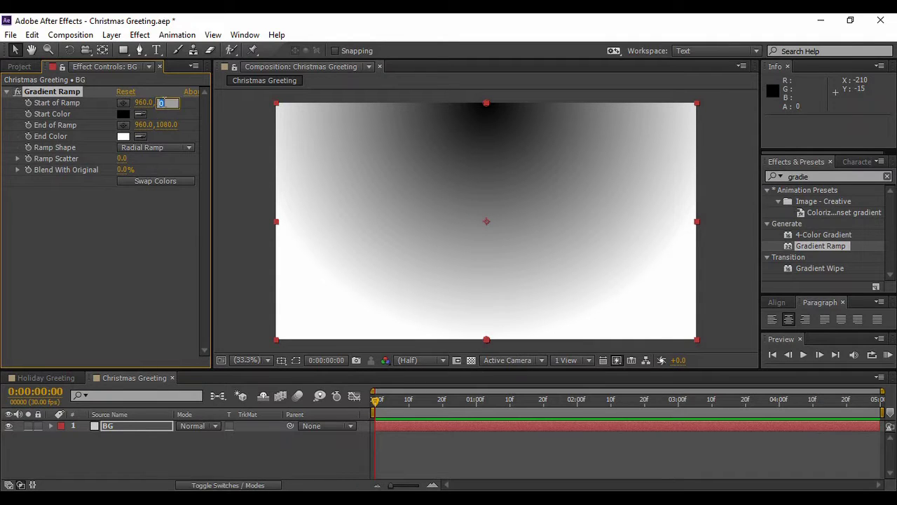
text(540)
key(Return)
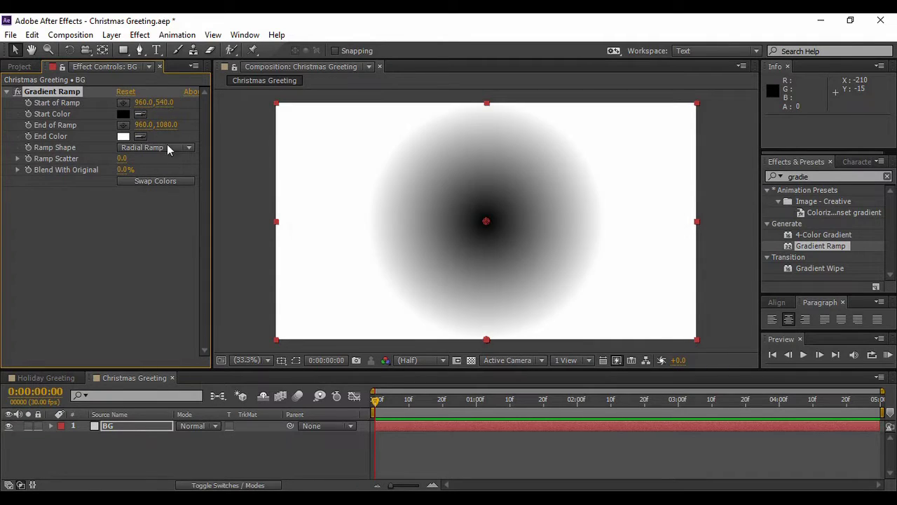
Set the ramp's start colour to light red EA5353 and end colour to E62626, then lock BG
click(123, 114)
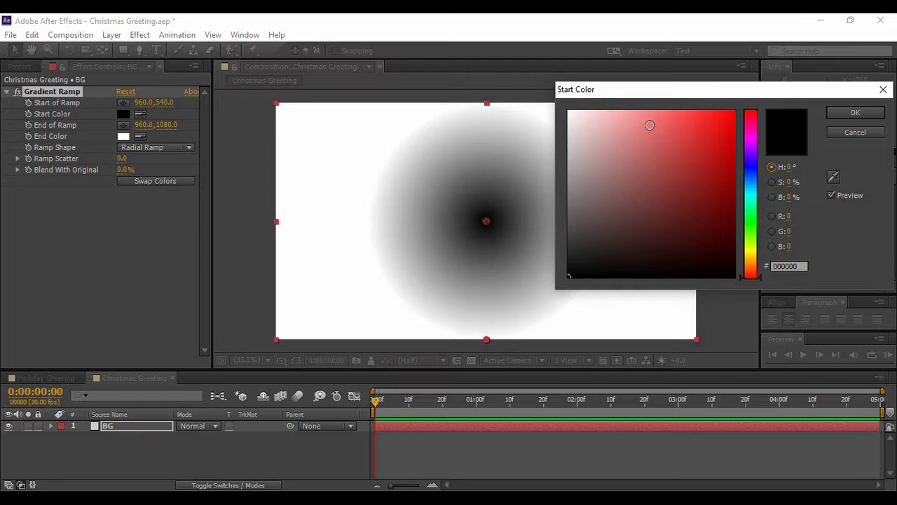
mouse_move(648, 124)
mouse_down()
mouse_move(721, 120)
mouse_move(668, 133)
mouse_move(675, 124)
mouse_up()
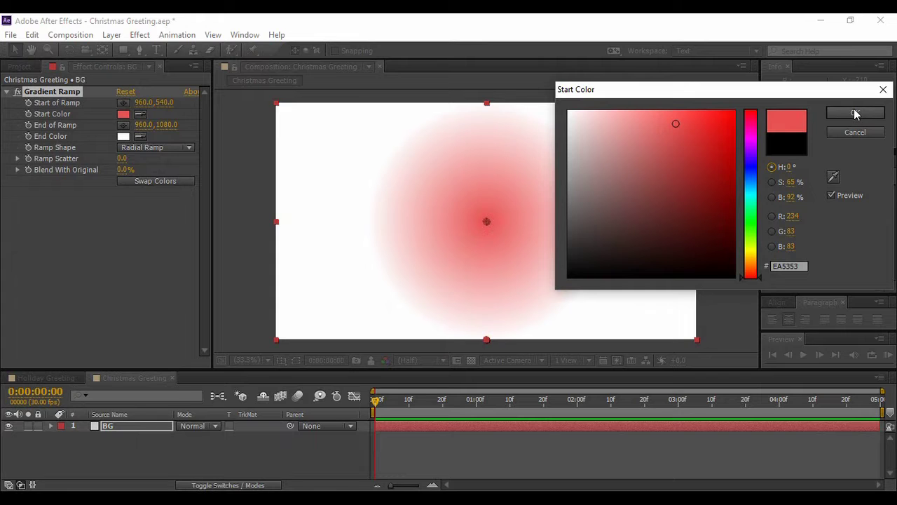
click(856, 113)
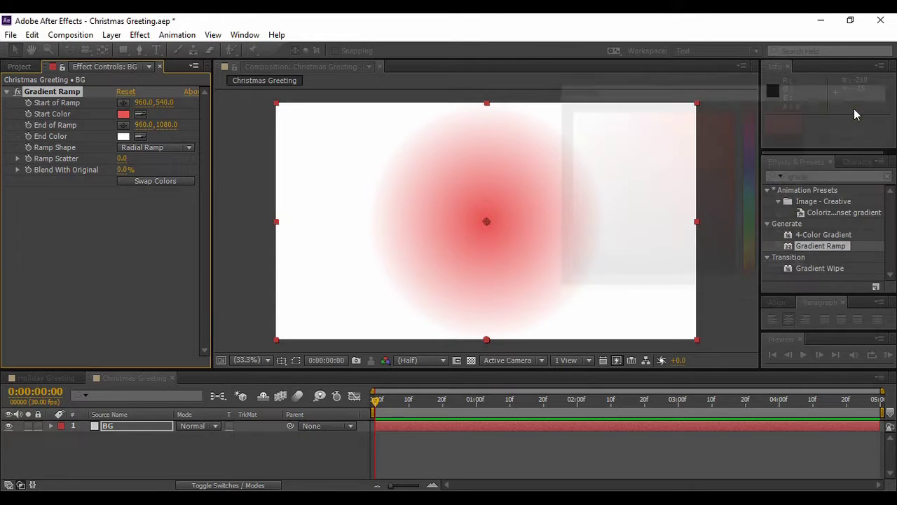
click(124, 136)
mouse_move(705, 131)
mouse_down()
mouse_move(733, 119)
mouse_move(717, 136)
mouse_move(707, 126)
mouse_up()
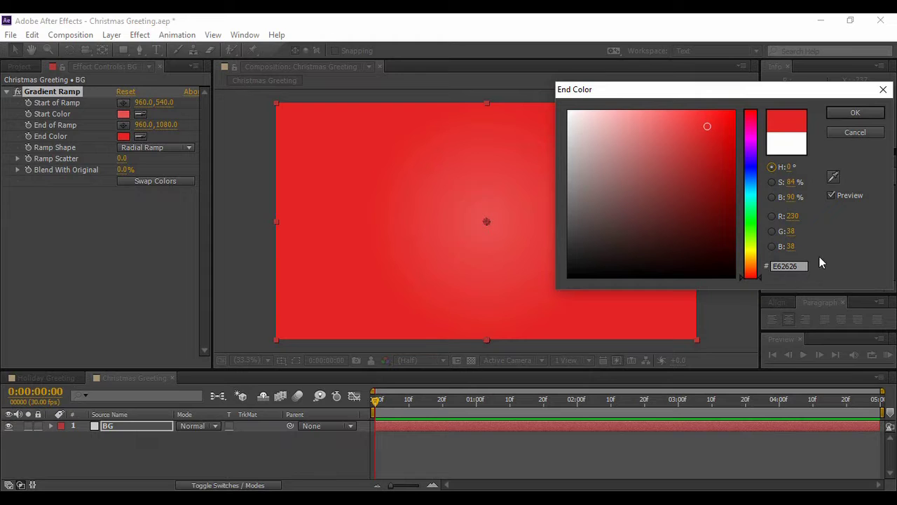
click(857, 112)
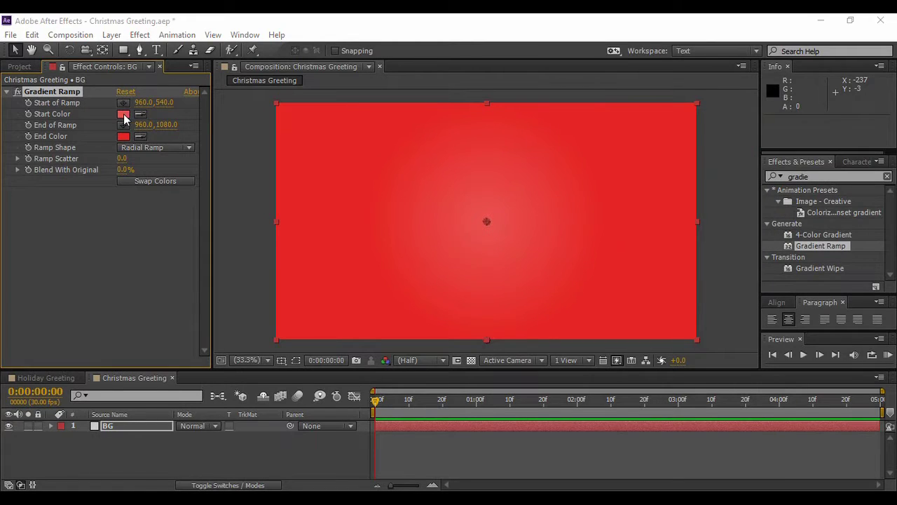
click(123, 114)
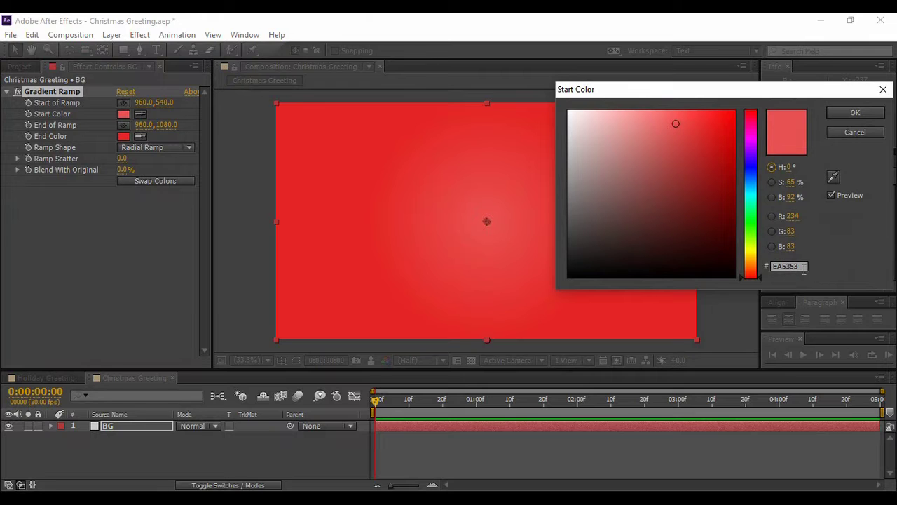
click(856, 113)
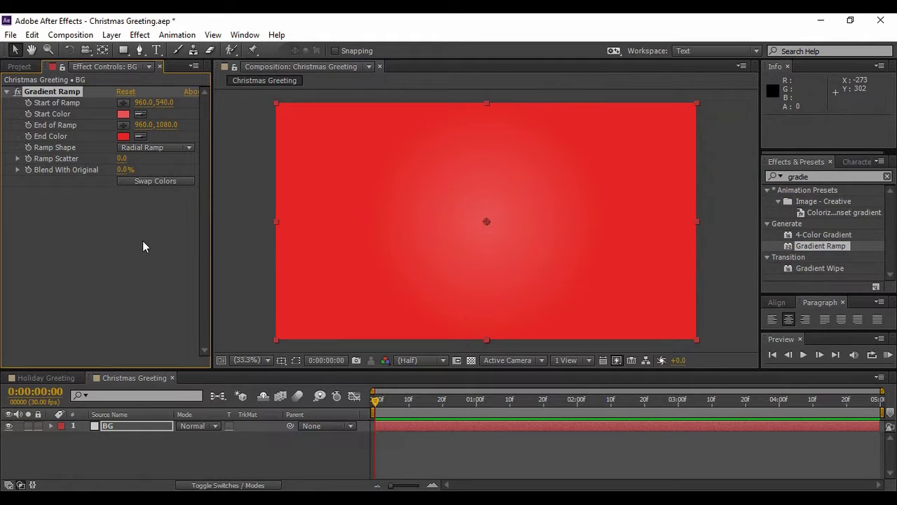
click(37, 428)
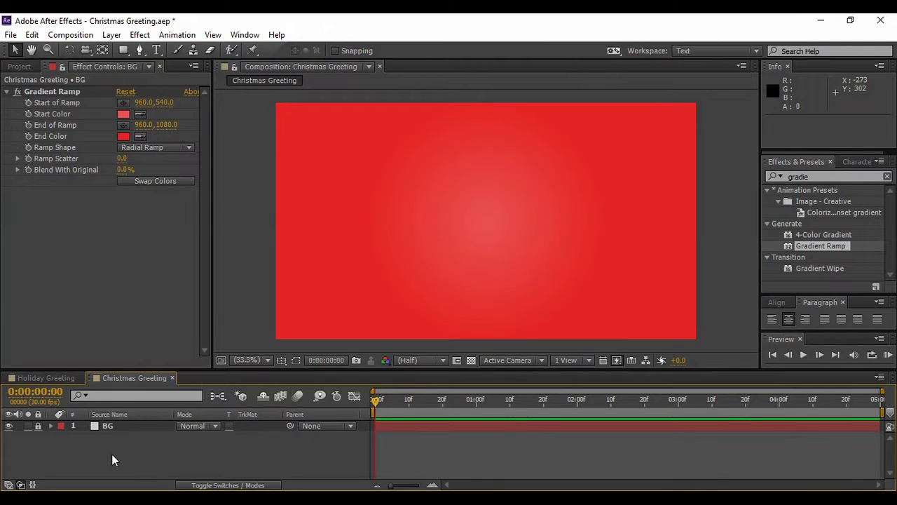
click(19, 67)
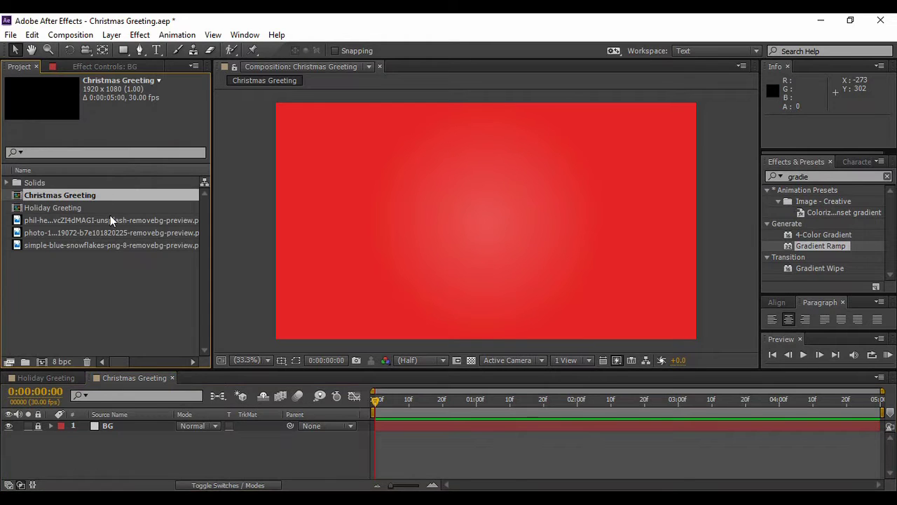
Add the Santa photo above BG, scale it to 187% and move it to the right edge
click(81, 221)
click(89, 233)
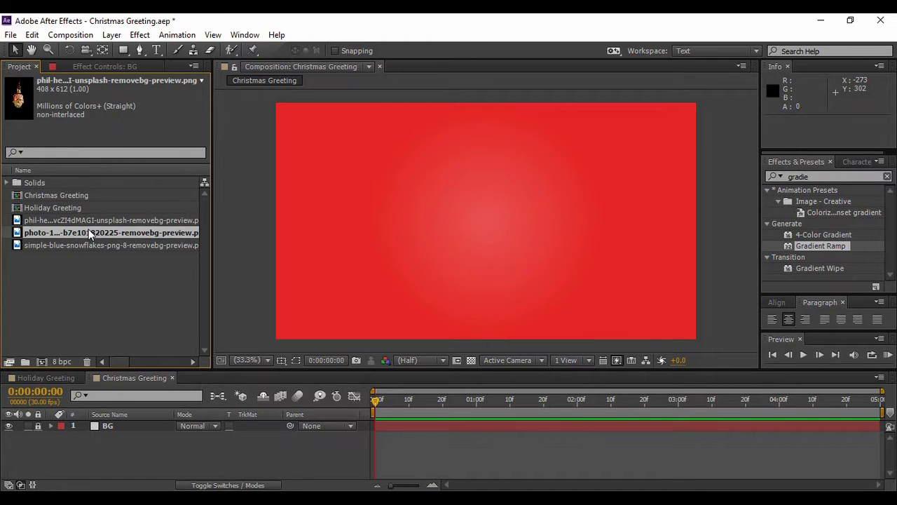
drag(89, 233, 101, 420)
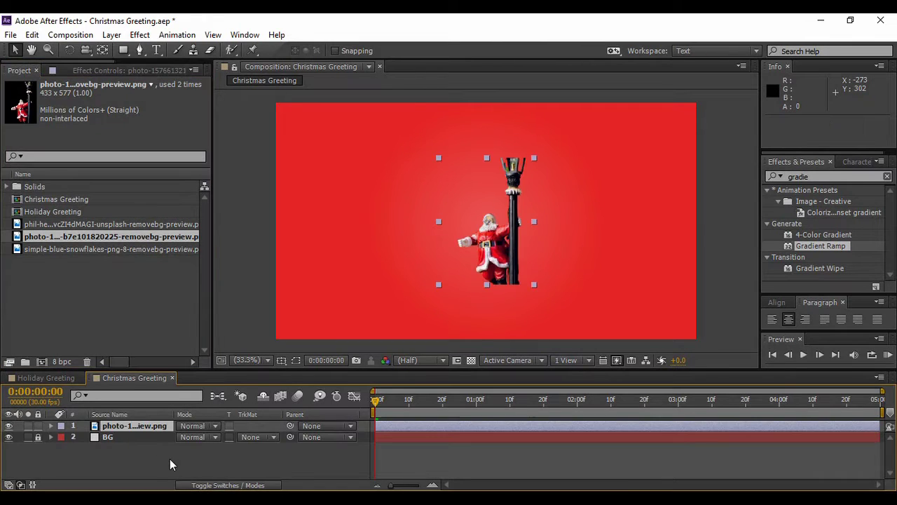
key(s)
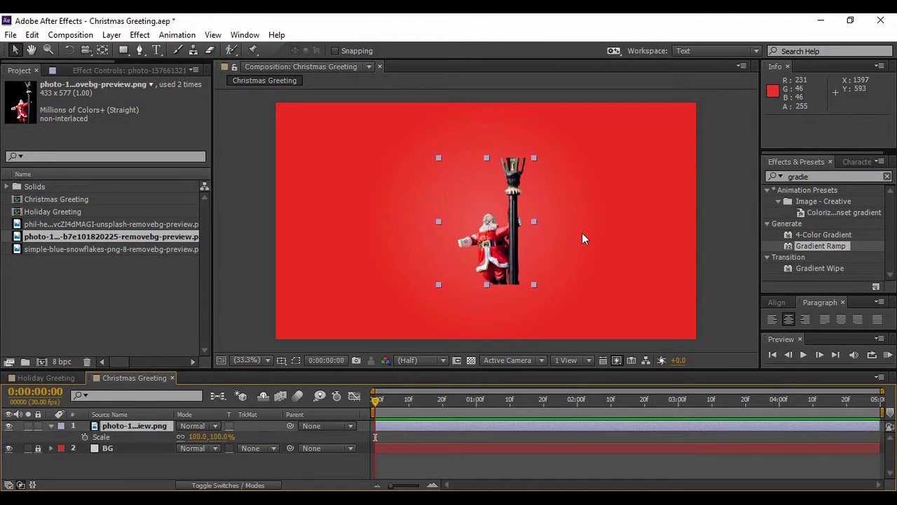
drag(215, 437, 276, 437)
drag(492, 302, 596, 297)
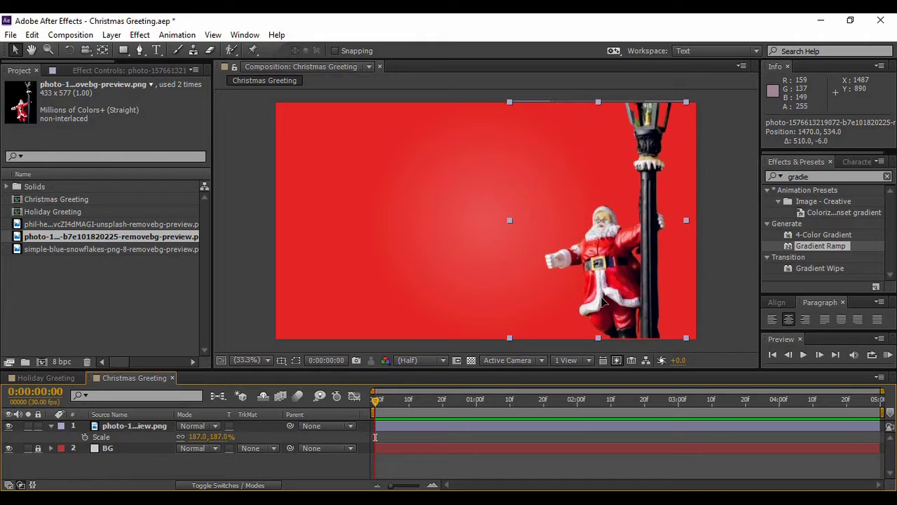
click(236, 476)
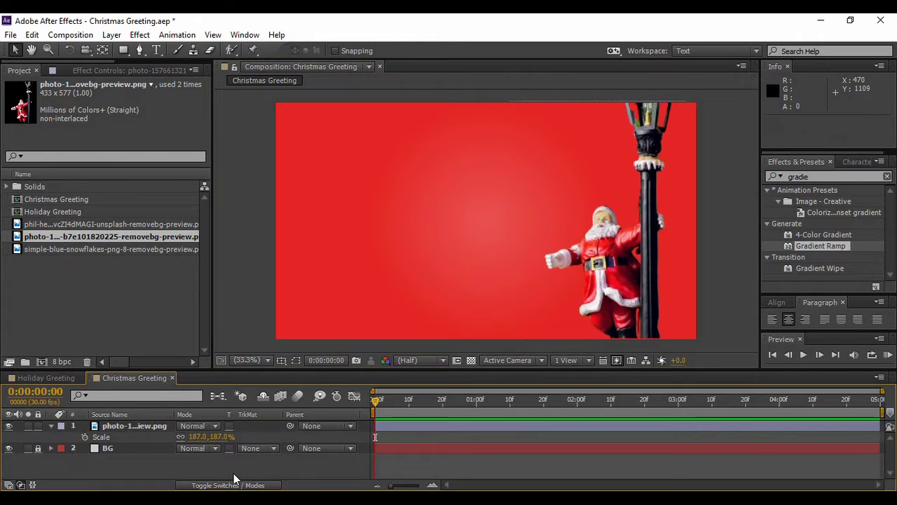
click(138, 425)
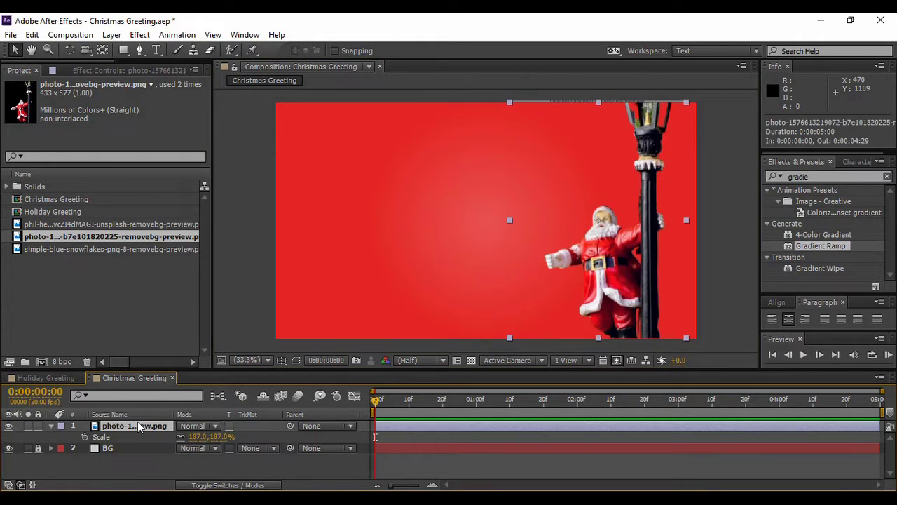
click(152, 471)
Keyframe Santa's position at 1:20 and 1:10, starting off-frame right at X 2401
drag(380, 401, 543, 419)
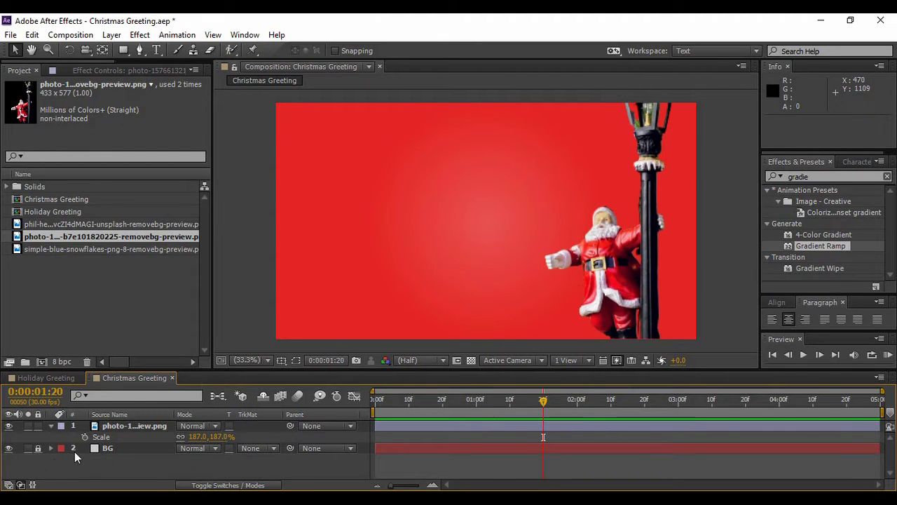
click(103, 430)
click(105, 429)
key(p)
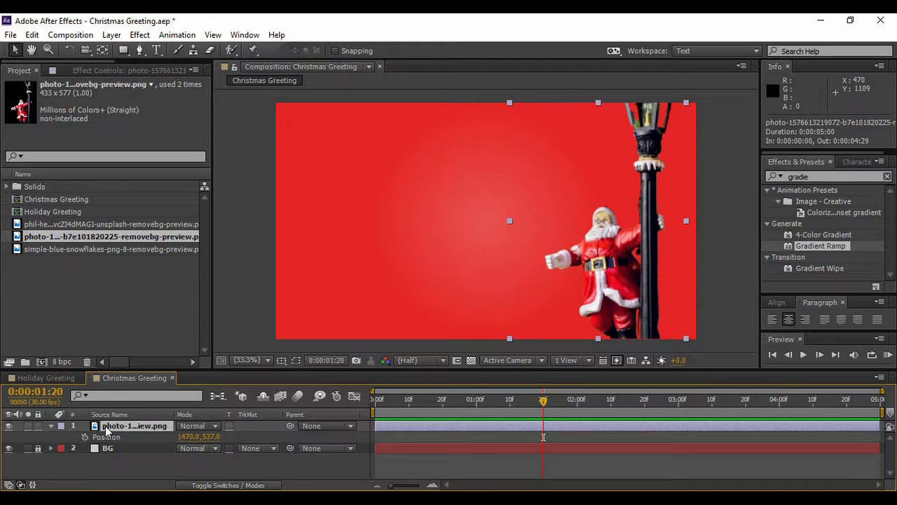
click(85, 436)
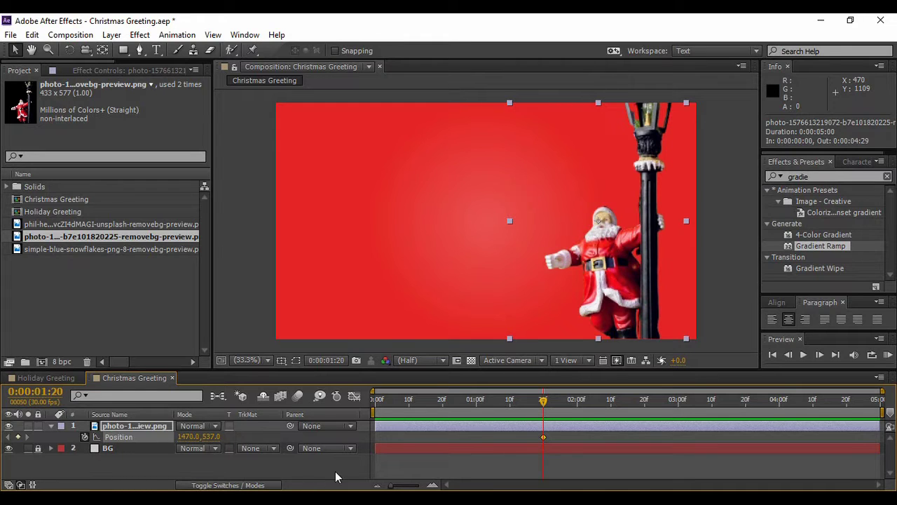
drag(543, 401, 511, 414)
drag(180, 436, 770, 416)
key(u)
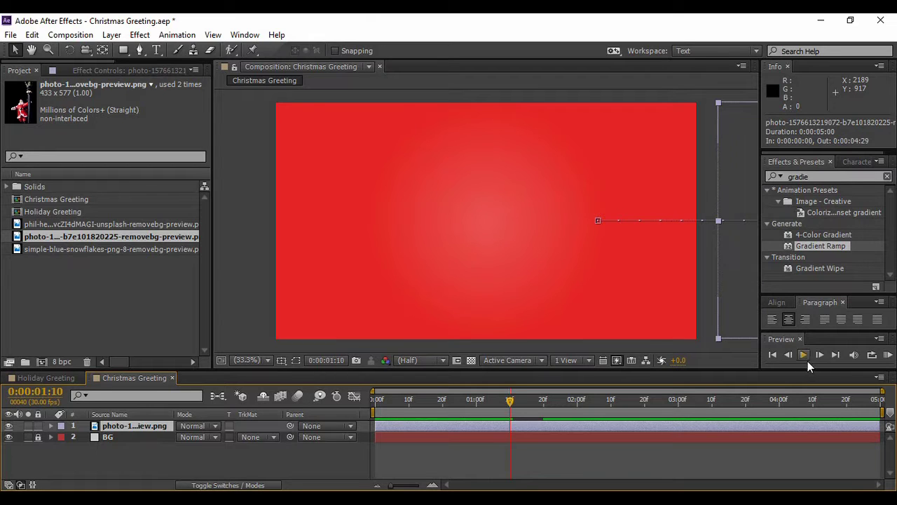
Preview Santa sliding in from the right
click(340, 469)
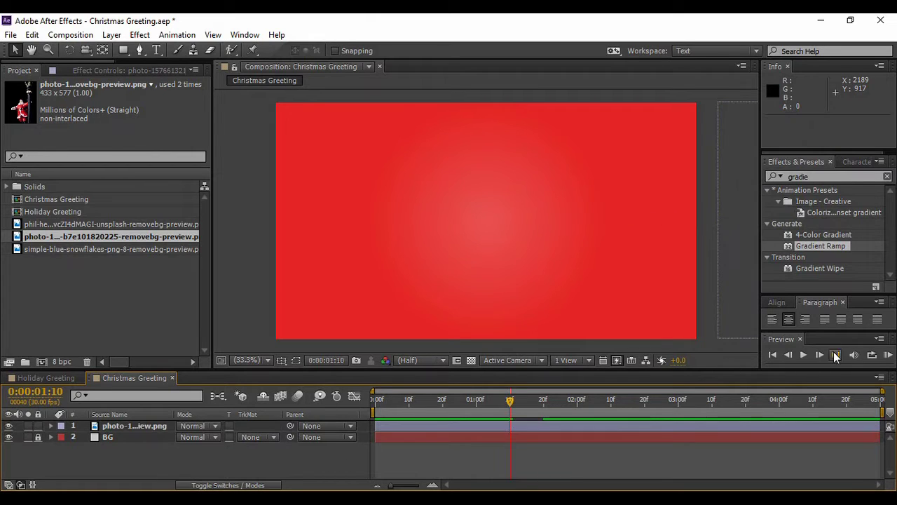
click(803, 355)
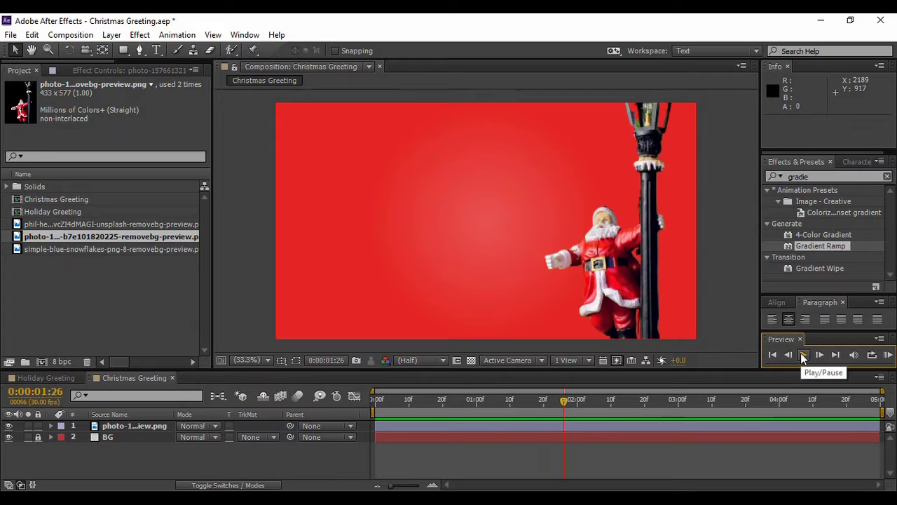
click(335, 461)
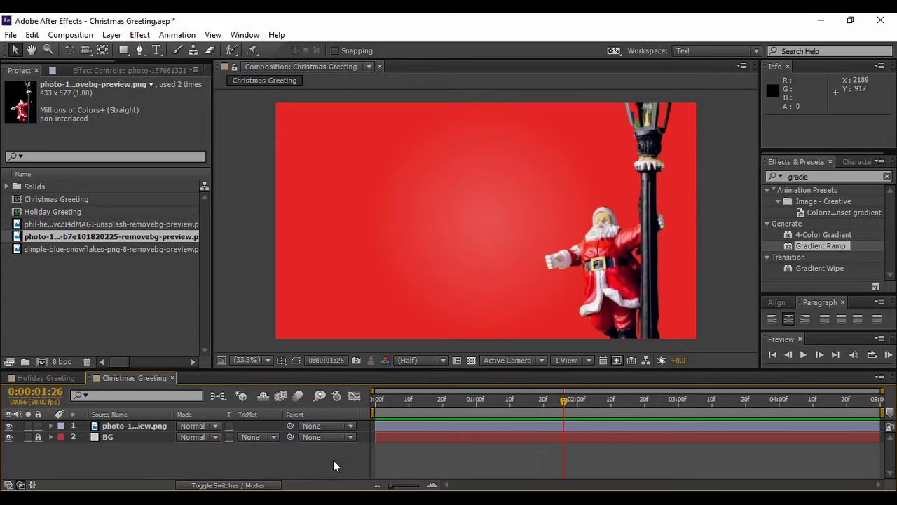
click(69, 248)
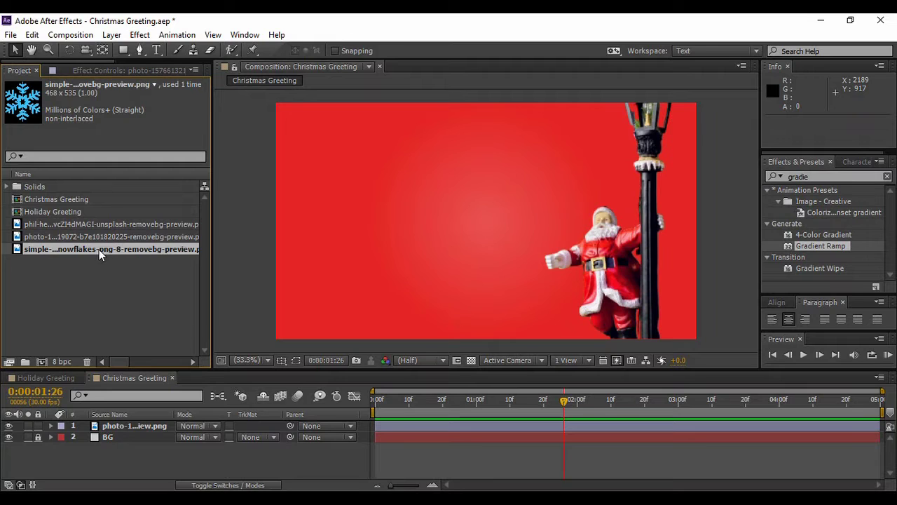
Add the blue snowflakes PNG as the top layer, then lock and hide the Santa layer
drag(97, 248, 139, 422)
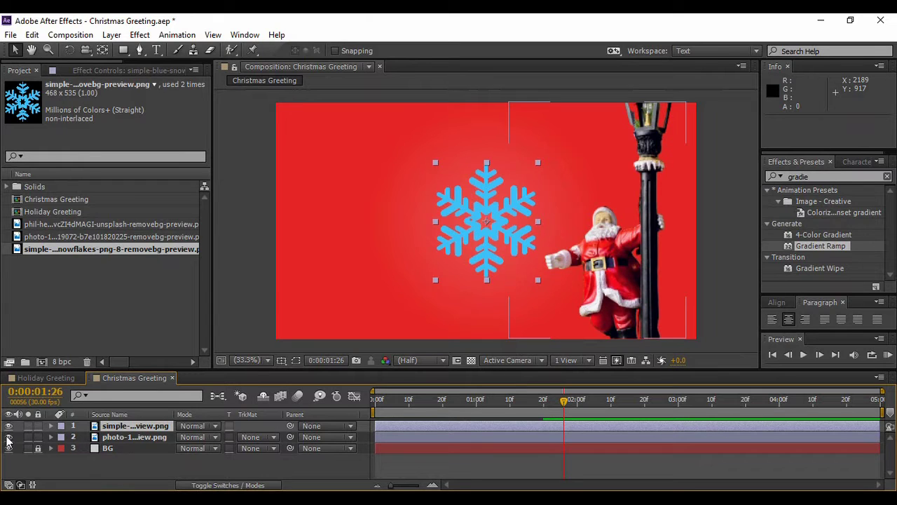
click(38, 436)
click(9, 436)
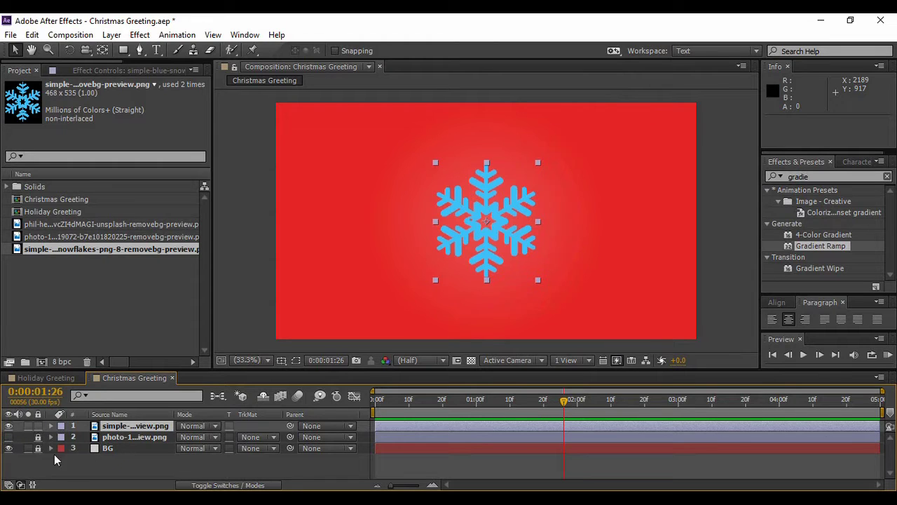
click(121, 466)
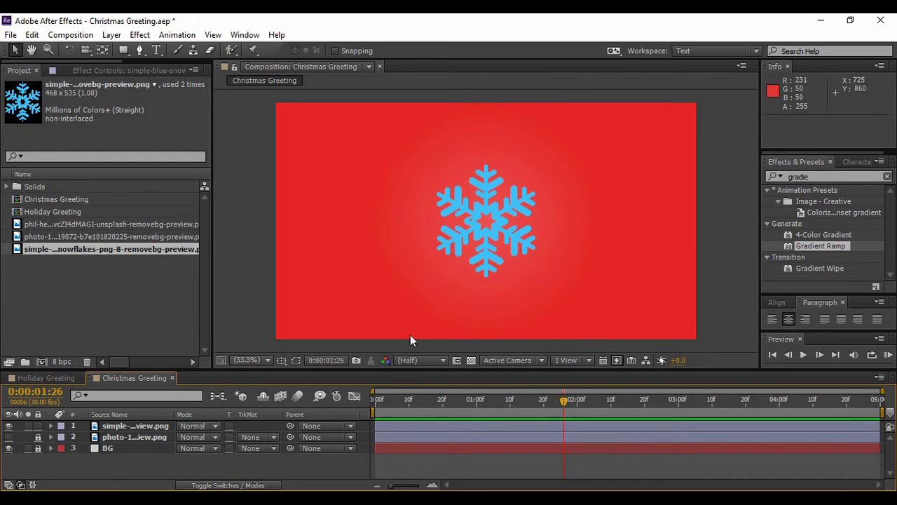
Create a full-frame light grey solid named Snow at the top of Christmas Greeting
right_click(244, 466)
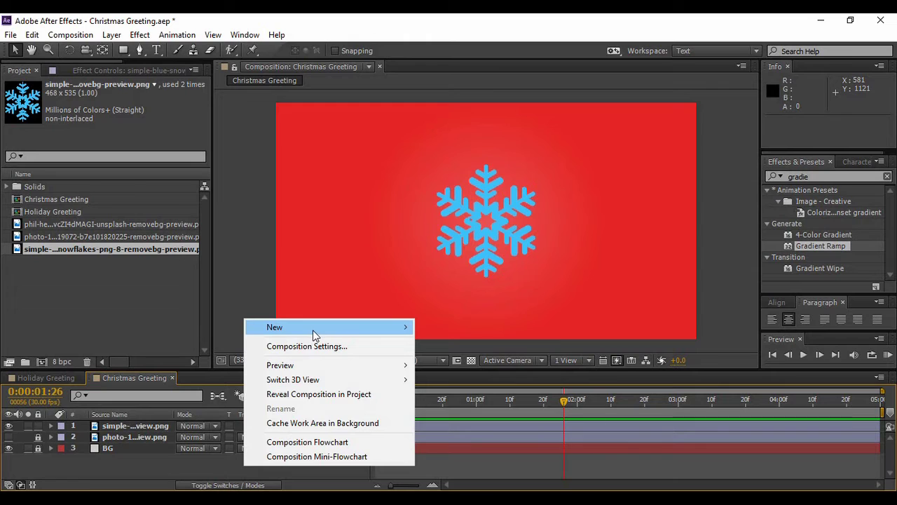
mouse_move(314, 334)
click(442, 361)
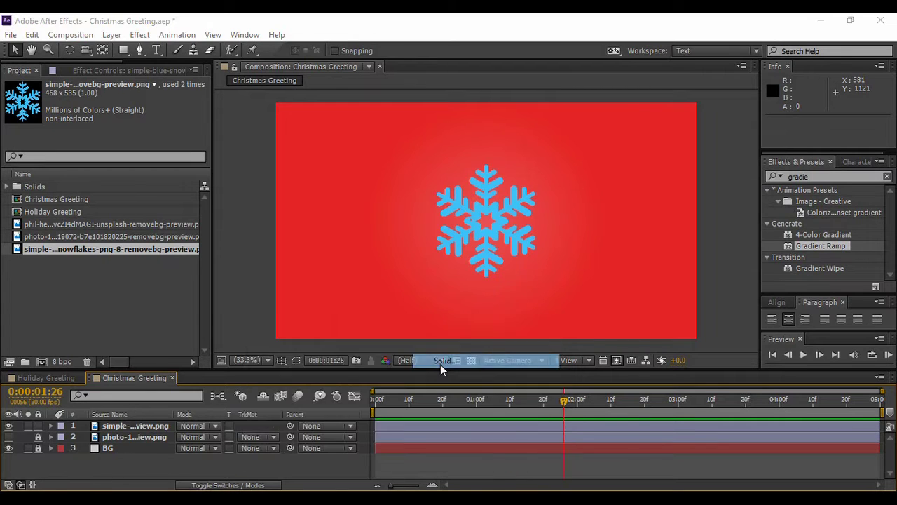
text(S)
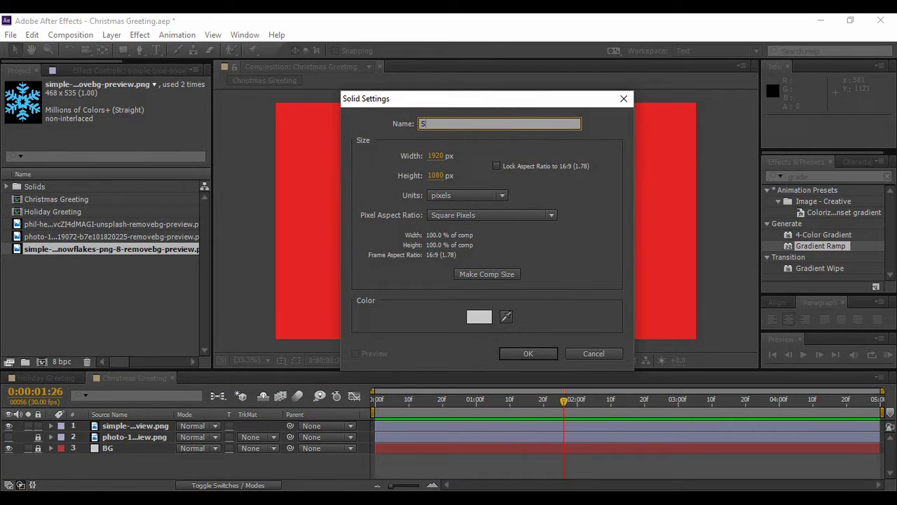
text(now)
key(Return)
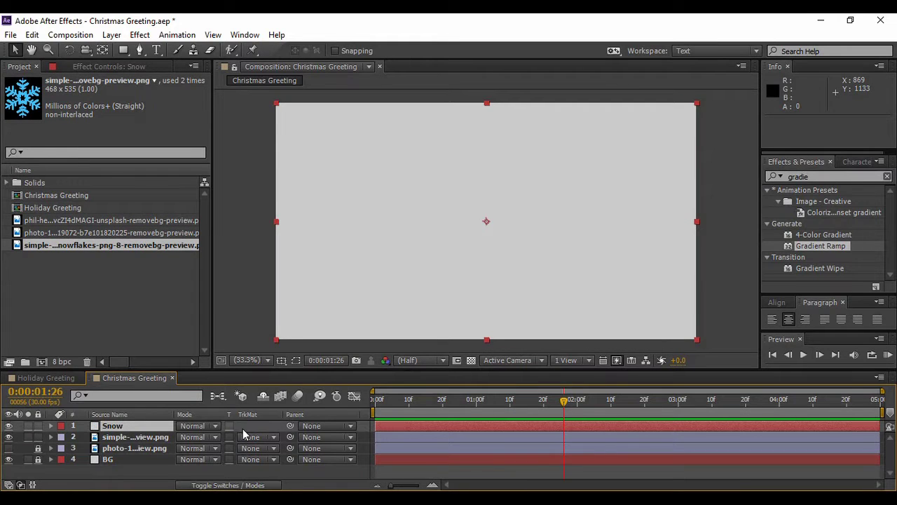
key(ctrl+5)
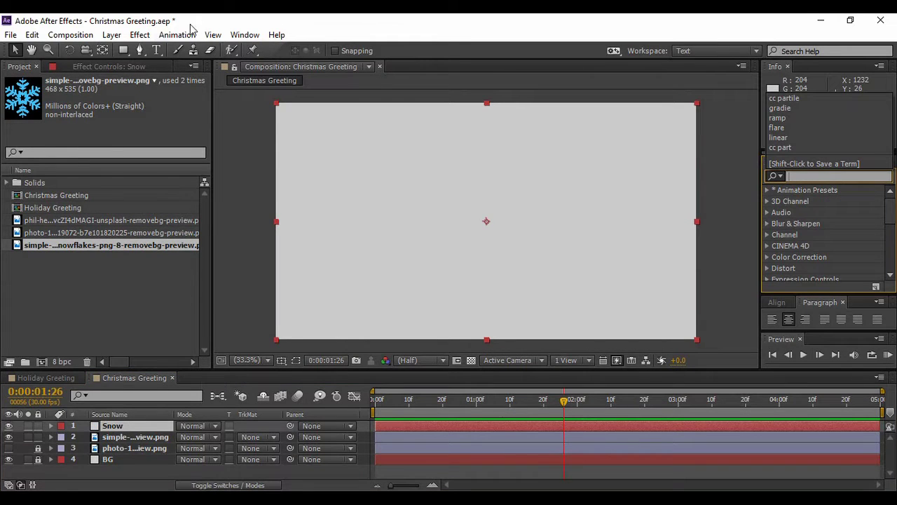
Apply Simulation > CC Particle World to the Snow layer
click(139, 34)
mouse_move(111, 34)
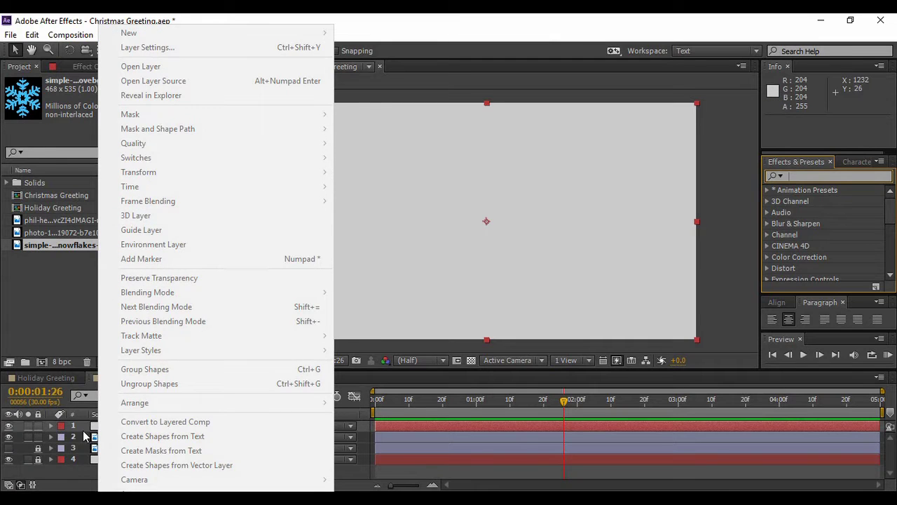
click(70, 424)
click(139, 425)
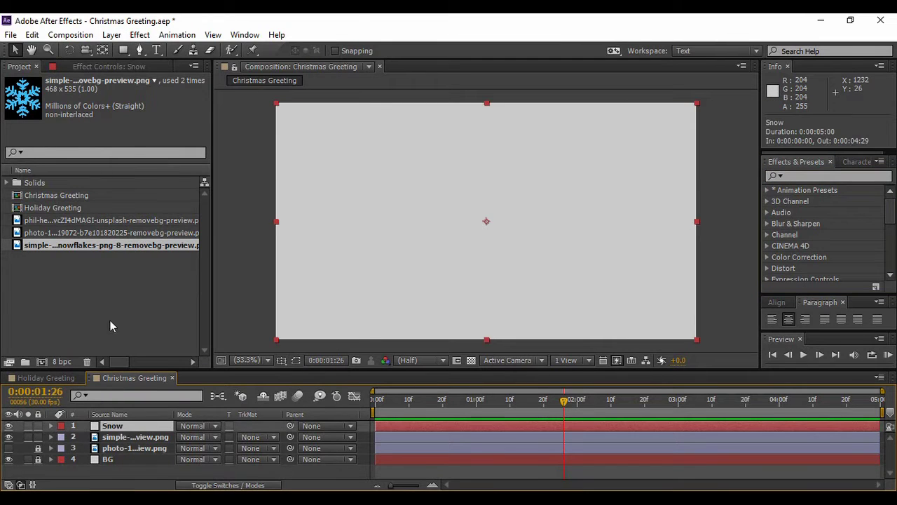
click(140, 34)
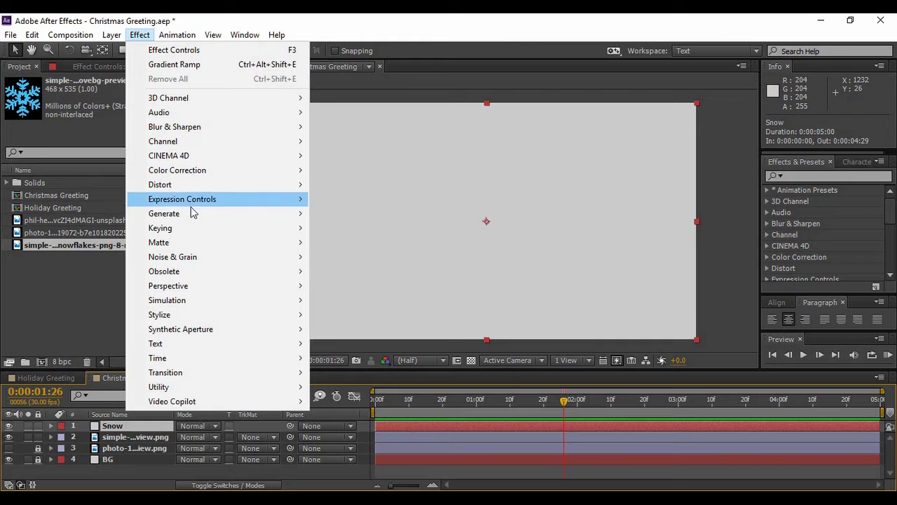
mouse_move(185, 307)
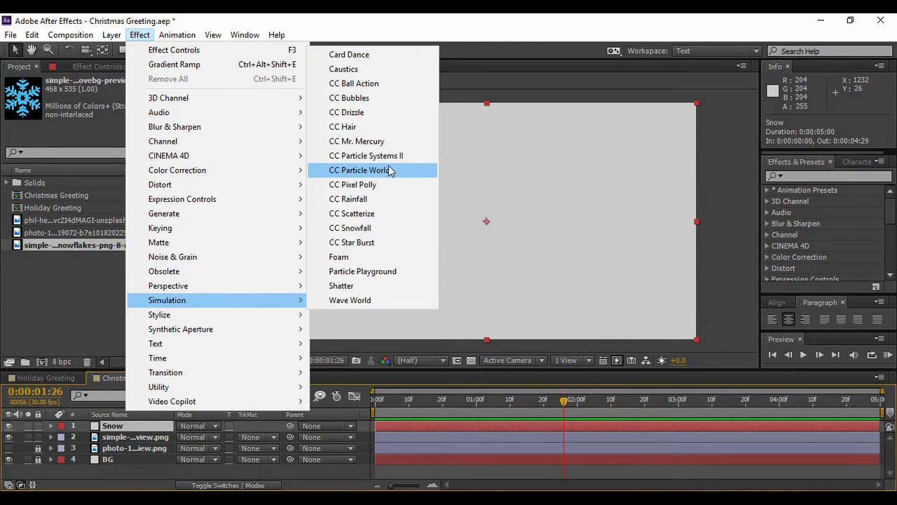
click(386, 175)
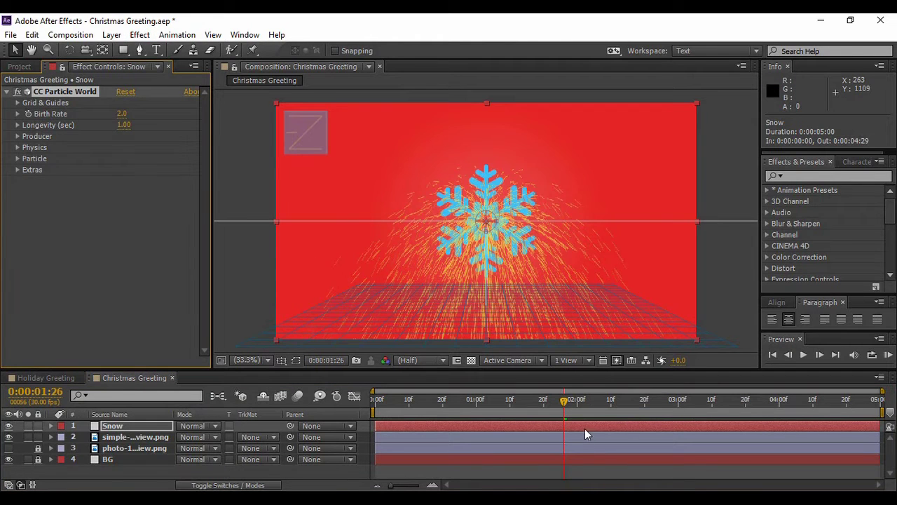
Hide the blue snowflake layer and scrub the particle animation to 0:00:01:12
drag(559, 407, 452, 408)
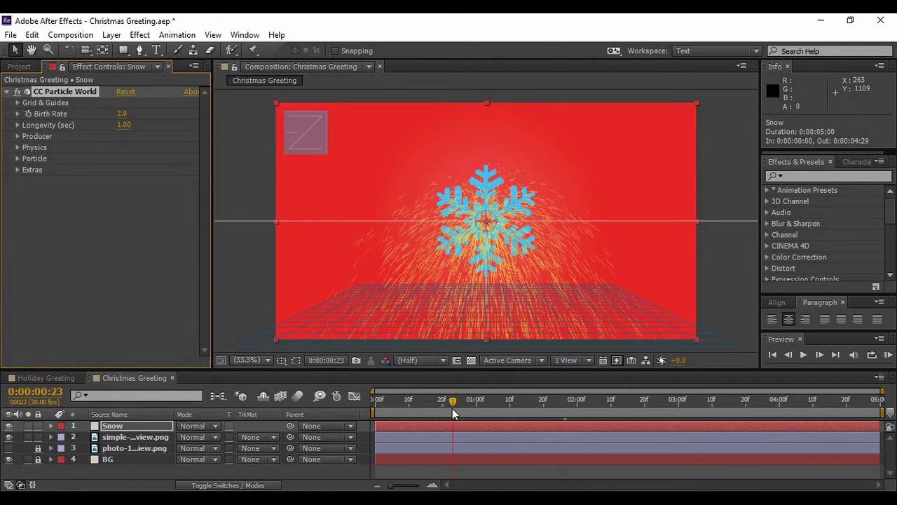
click(9, 437)
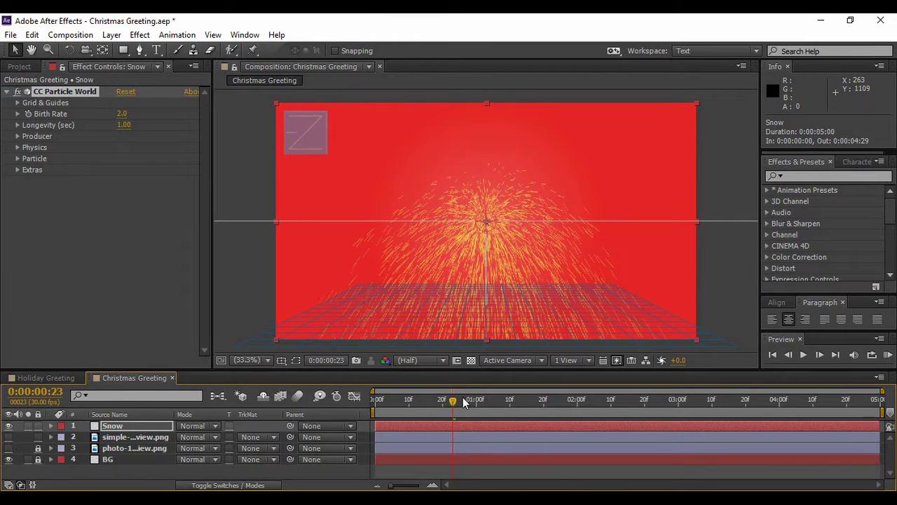
drag(454, 405, 613, 413)
click(517, 417)
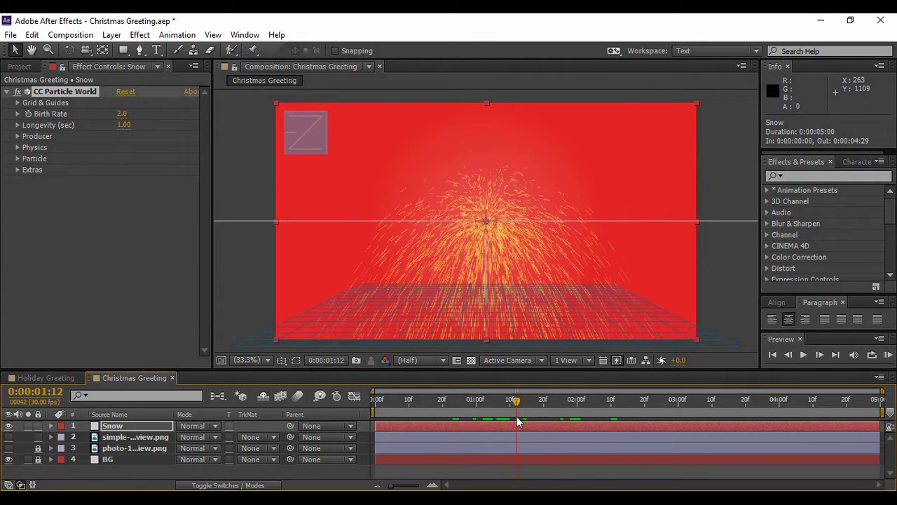
click(19, 160)
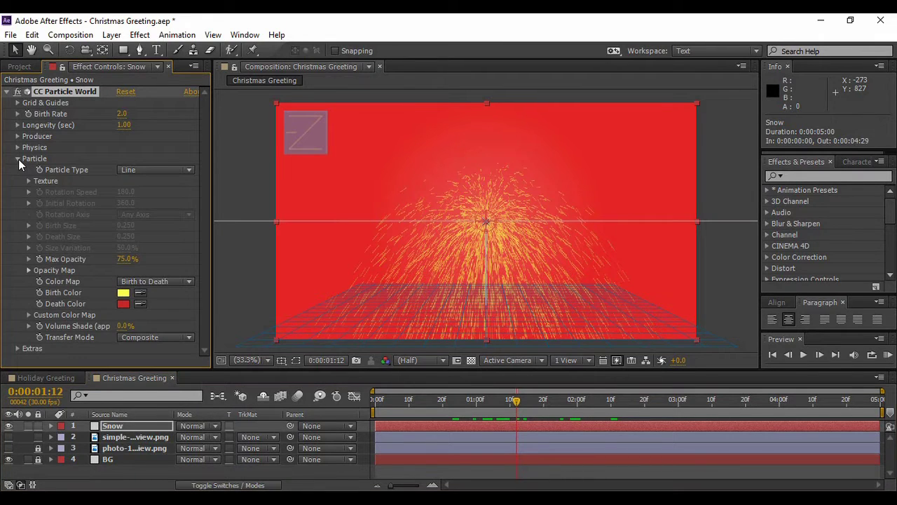
Set Particle Type to Textured Disc with the blue snowflakes PNG as Texture Layer
click(132, 169)
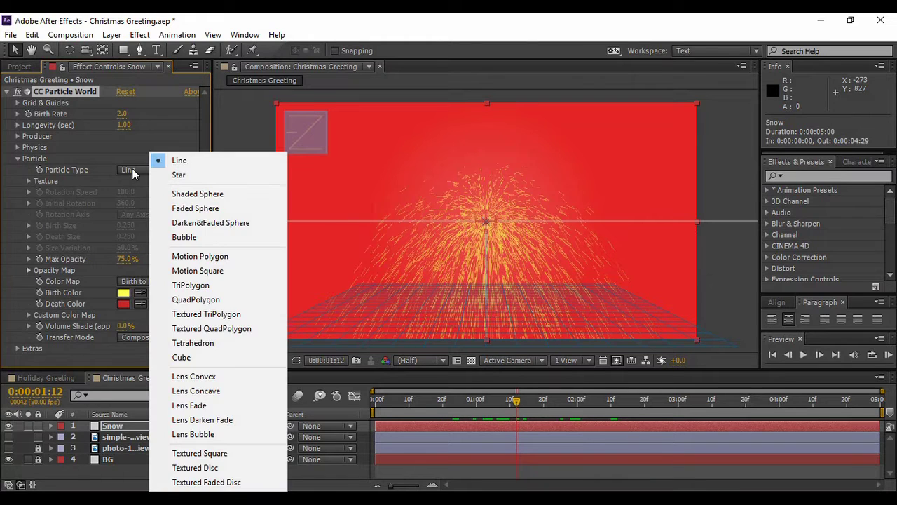
click(198, 468)
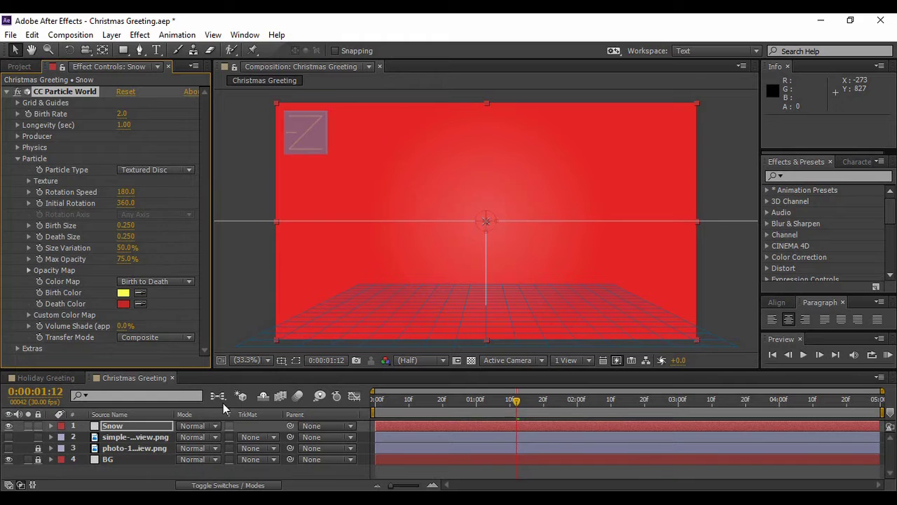
click(28, 181)
click(141, 193)
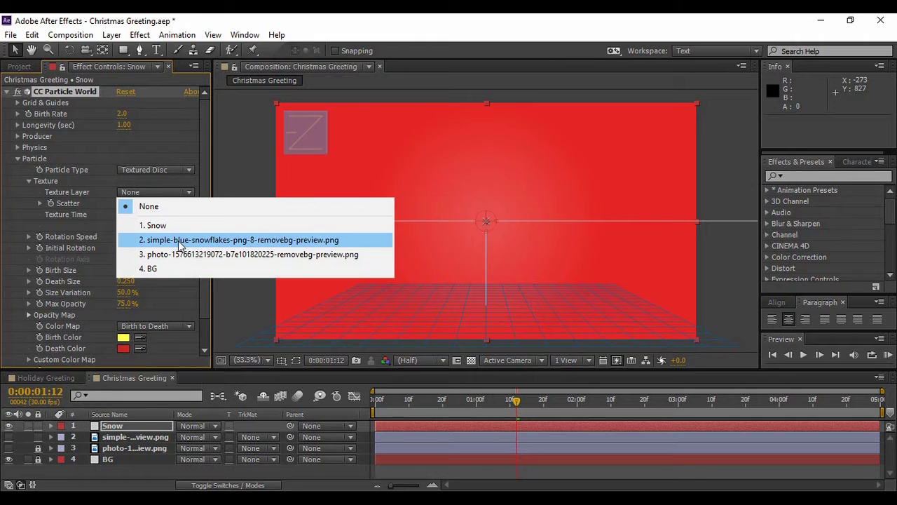
click(207, 241)
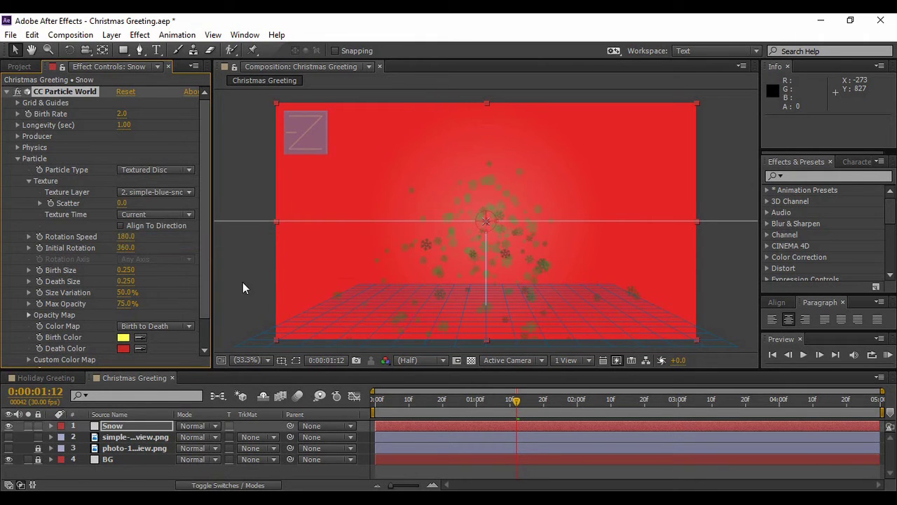
drag(513, 409, 578, 415)
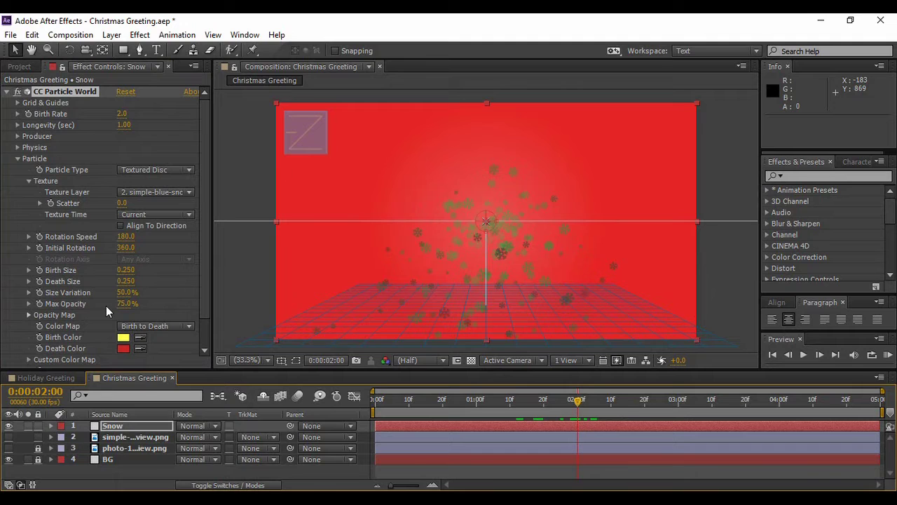
Set both Birth Color and Death Color of the particles to white FFFFFF
click(123, 337)
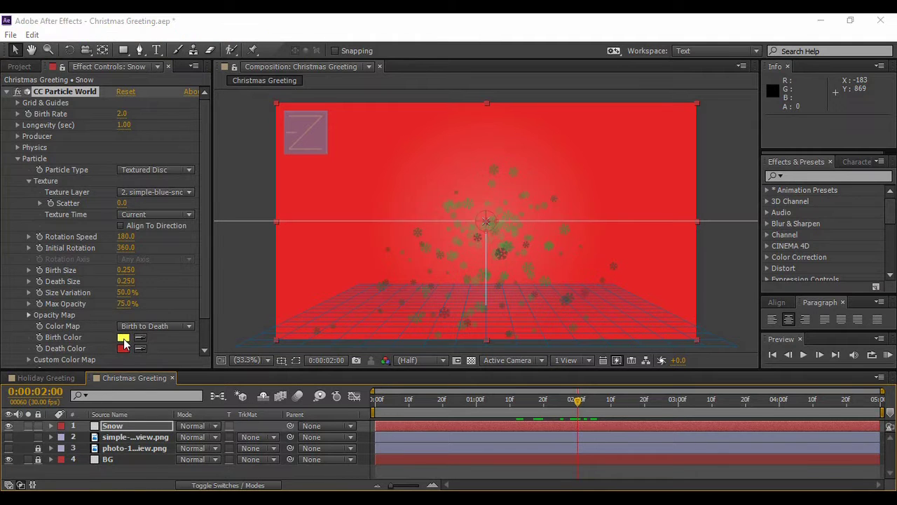
click(568, 112)
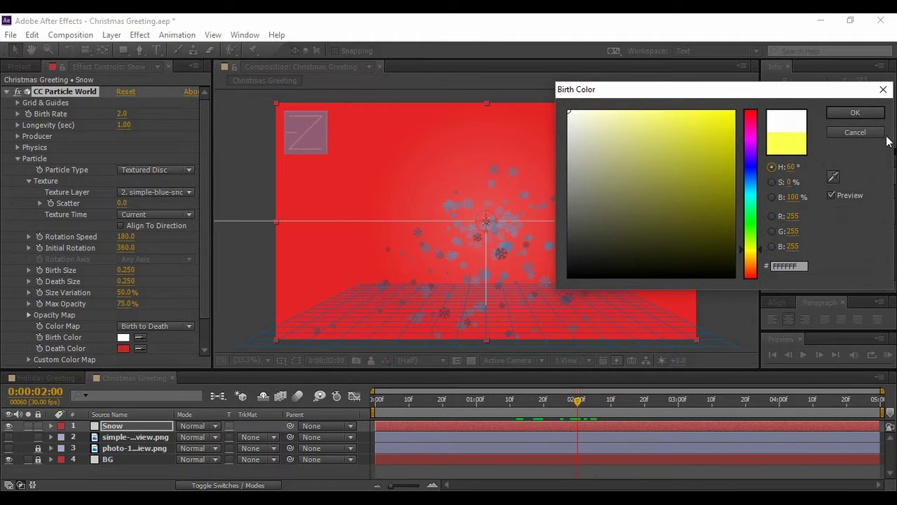
click(857, 113)
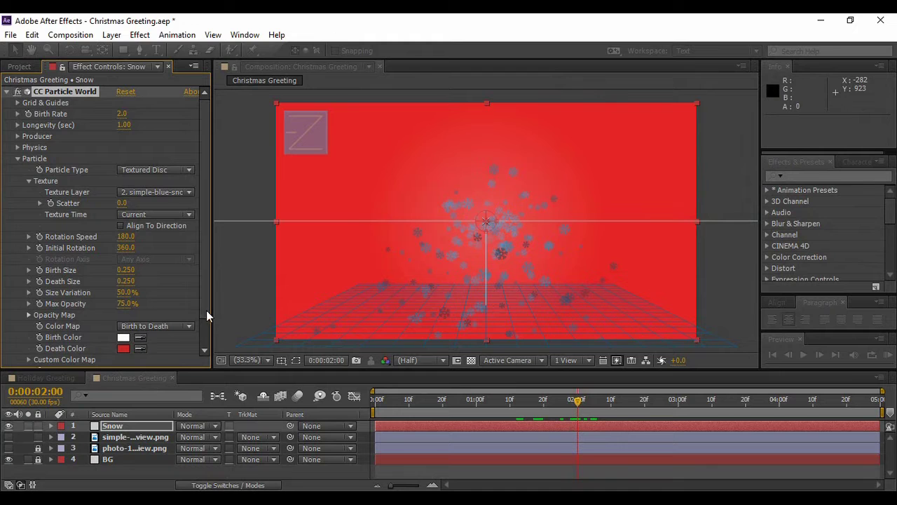
click(125, 348)
click(568, 111)
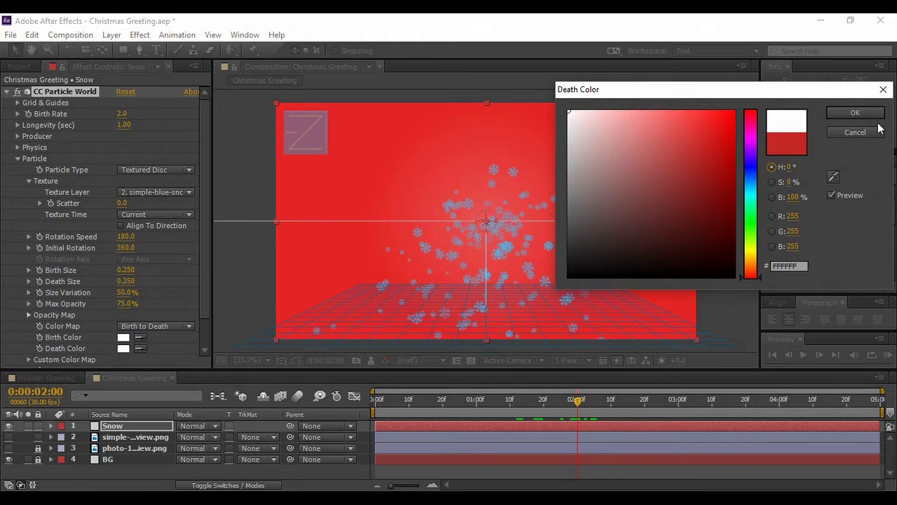
click(856, 113)
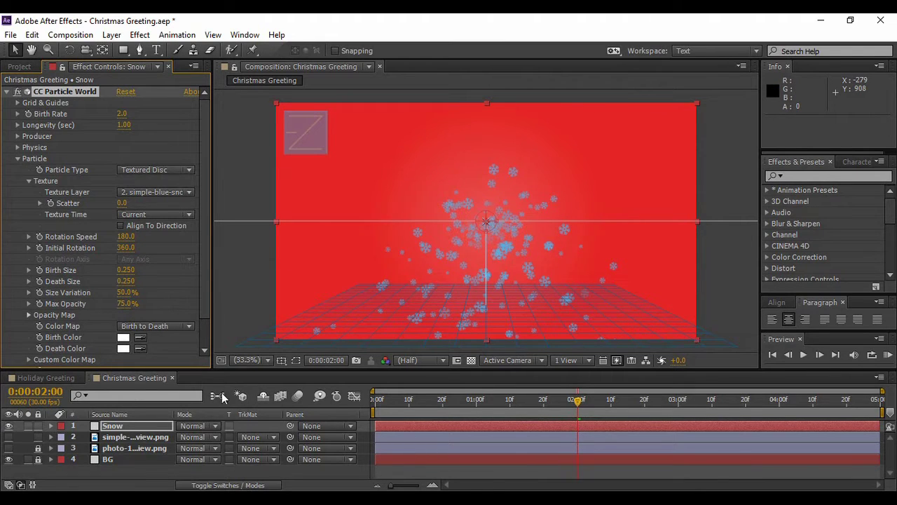
Switch the Snow layer's blending mode to Add and return to the first frame
click(132, 425)
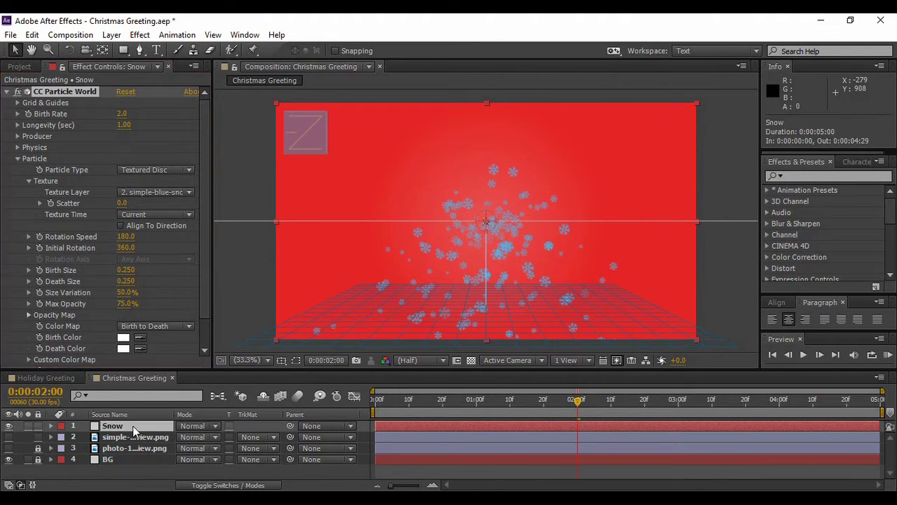
click(185, 423)
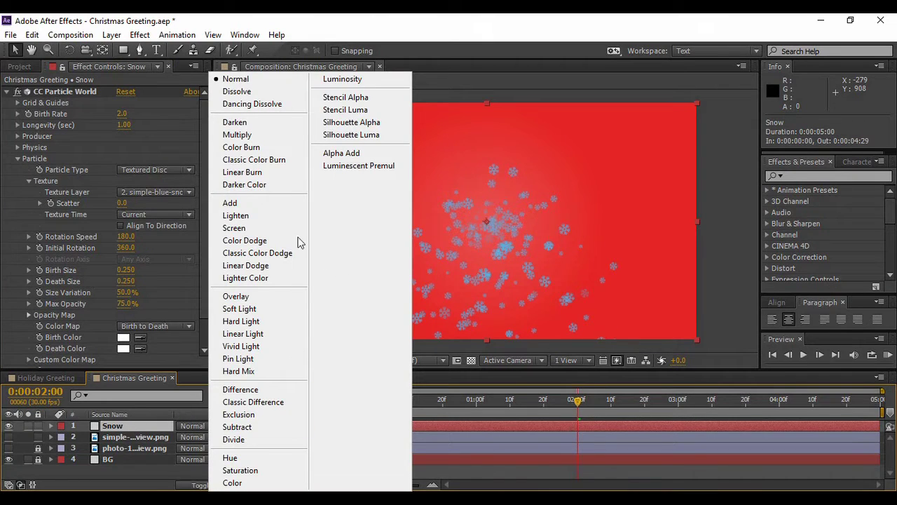
click(252, 204)
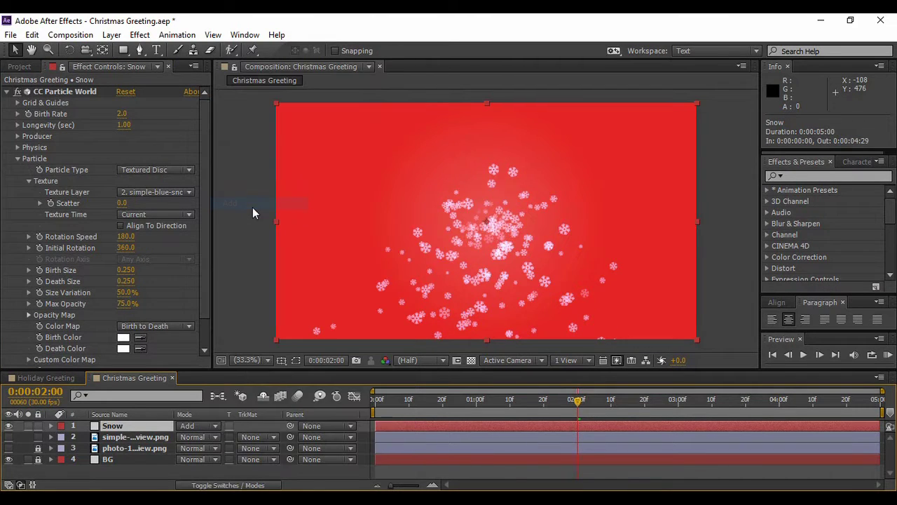
drag(579, 412, 528, 412)
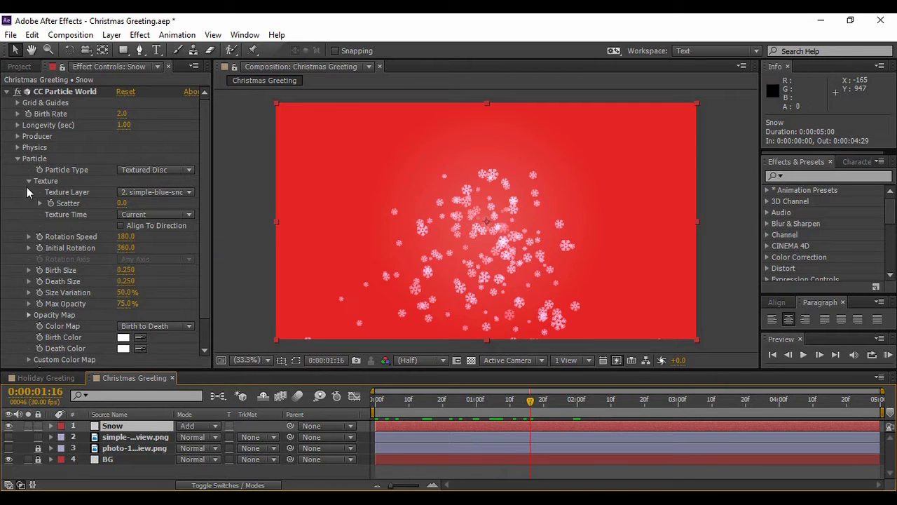
Set the particle Birth Rate to 15 and Longevity to 11 seconds
click(18, 159)
click(122, 114)
text(15)
key(Tab)
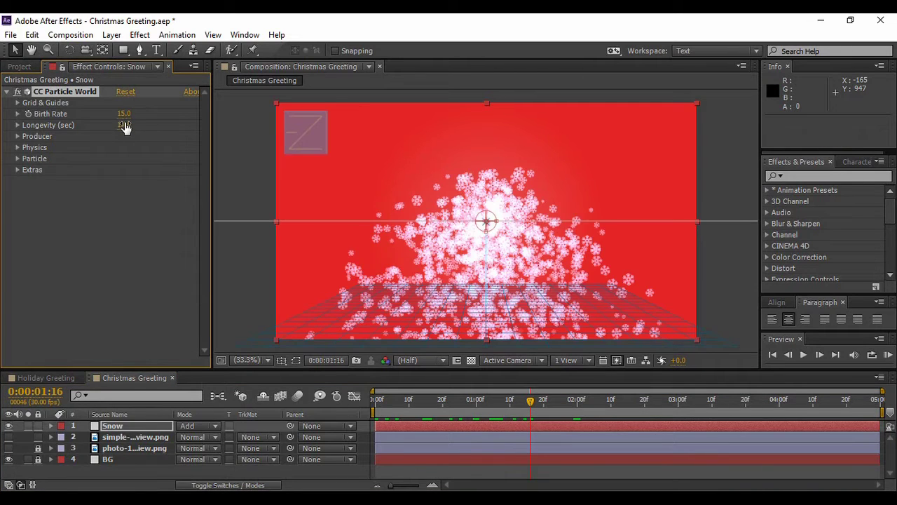
text(11)
key(Return)
Widen the Producer radii to X 0.545, Y 0.495, Z 1.205 to fill the frame
drag(529, 400, 473, 400)
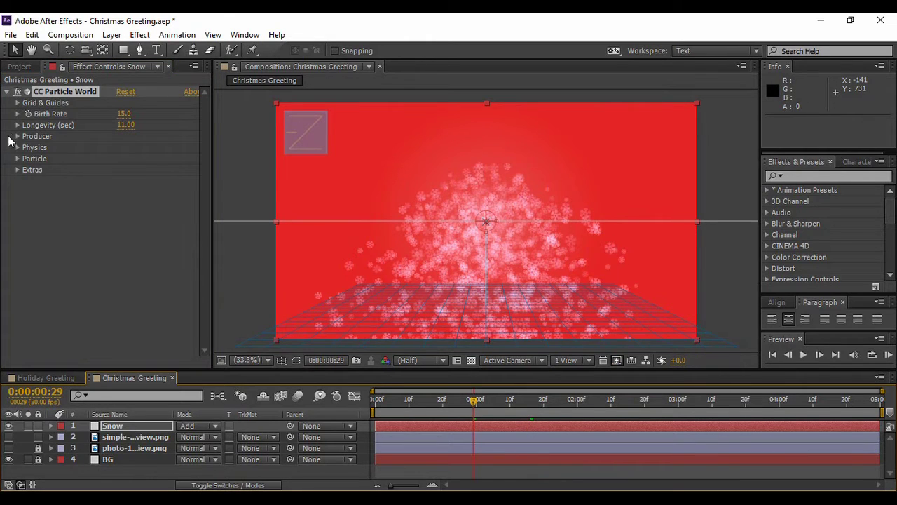
click(18, 136)
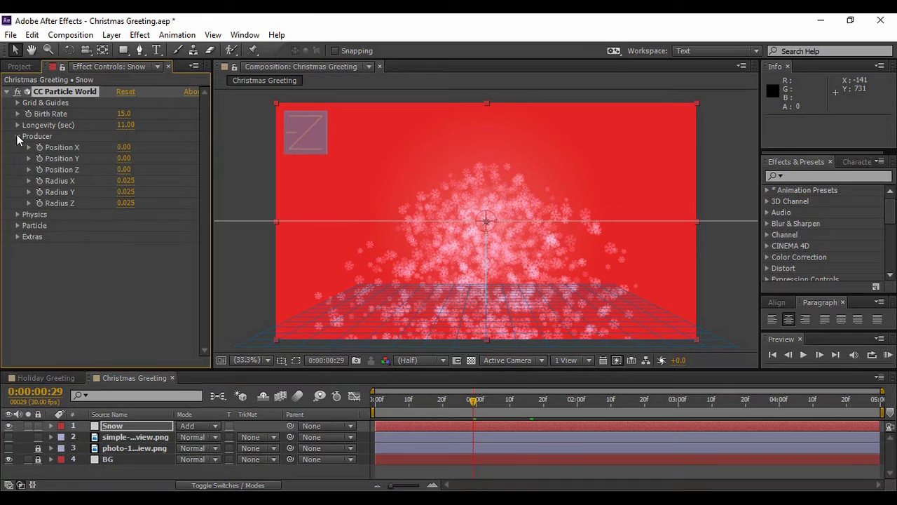
drag(125, 180, 208, 205)
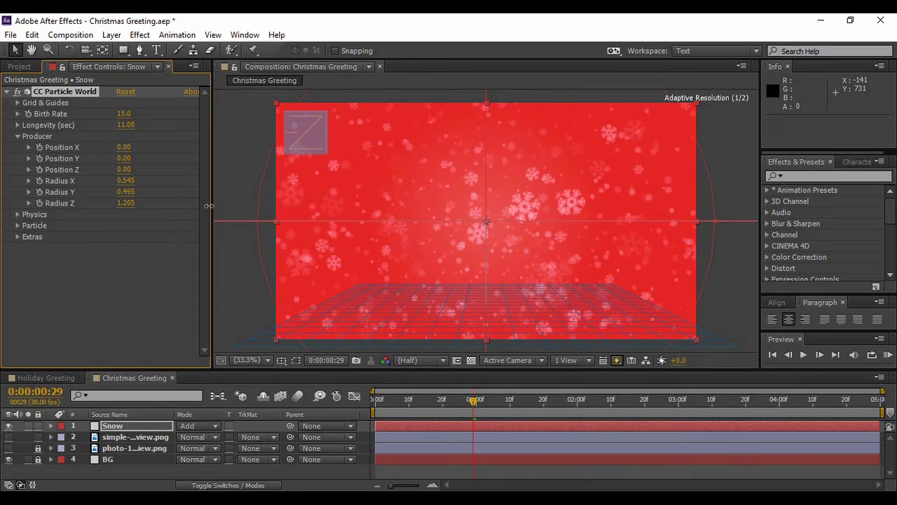
click(17, 136)
Set the snow particles to Twirl animation with Velocity 0.01 and Gravity 0
click(18, 147)
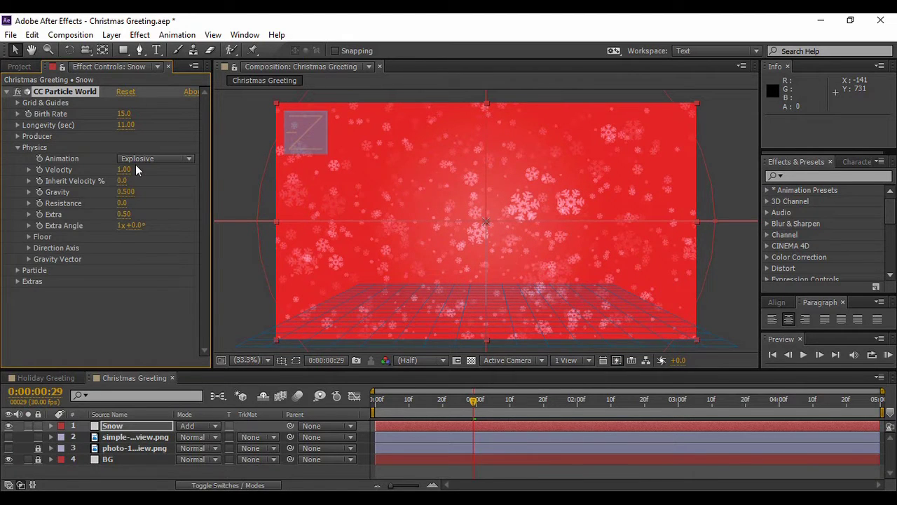
click(156, 158)
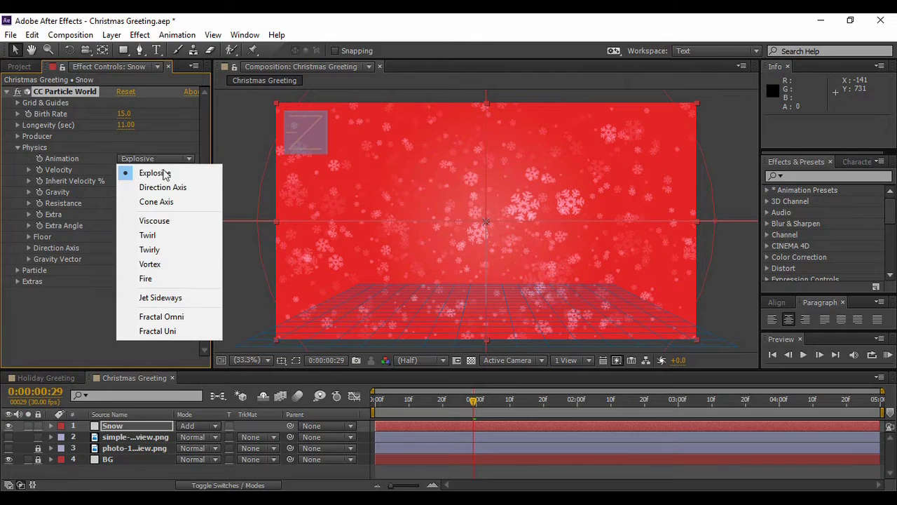
click(160, 235)
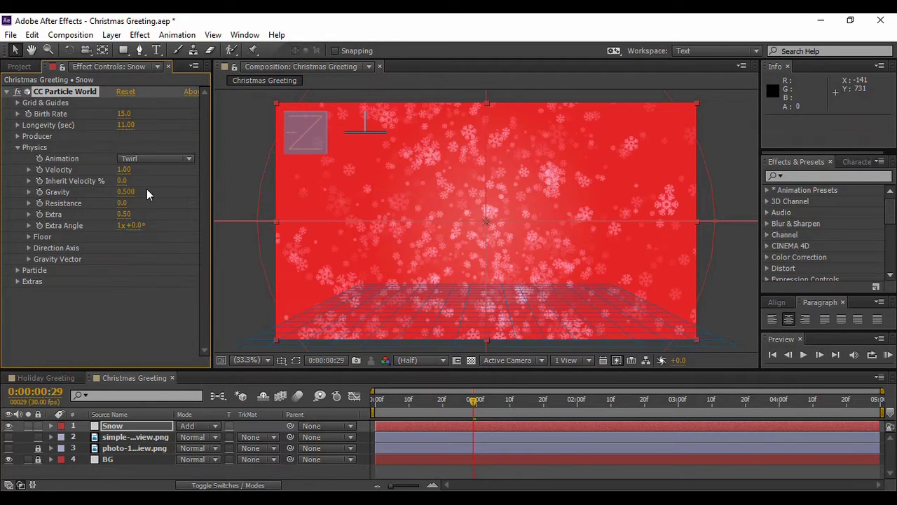
click(125, 170)
click(125, 192)
text(0)
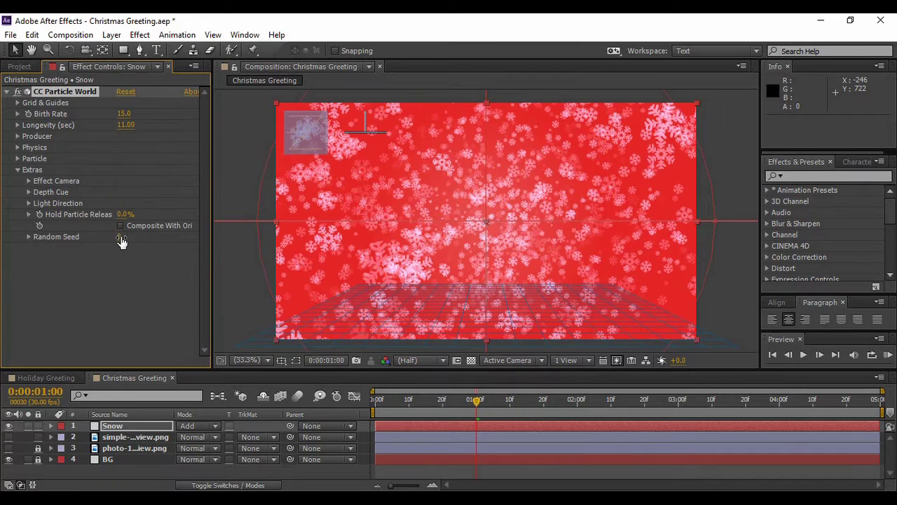
Change the Random Seed to 50, preview the snowfall, and set Birth Rate to 10
mouse_move(121, 238)
mouse_down()
mouse_move(137, 237)
mouse_move(131, 242)
mouse_up()
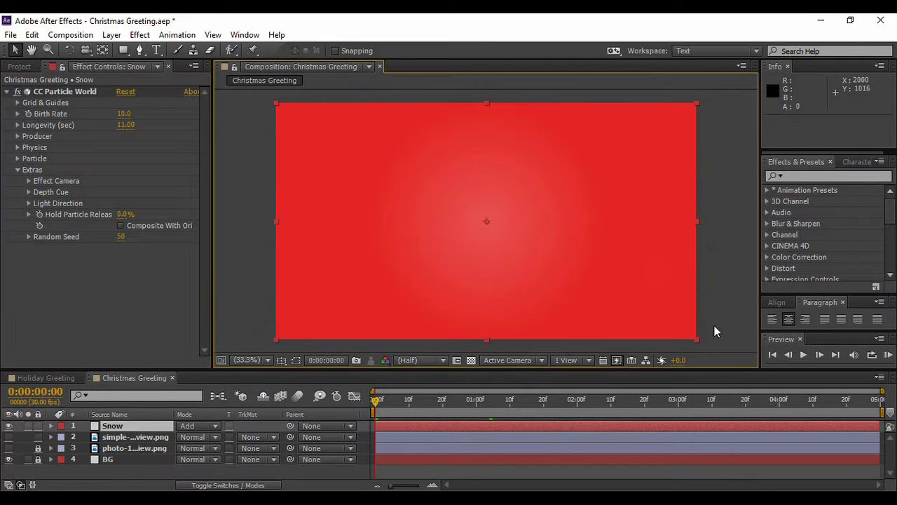
click(804, 355)
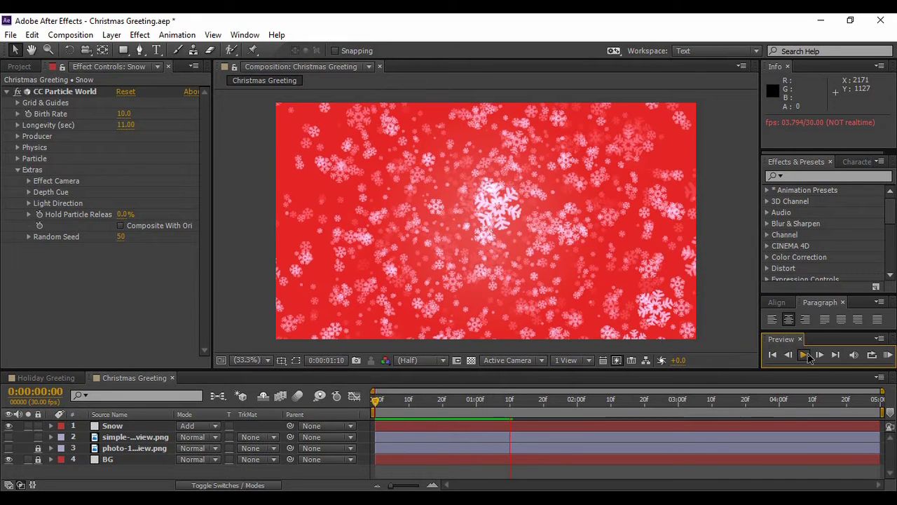
click(809, 357)
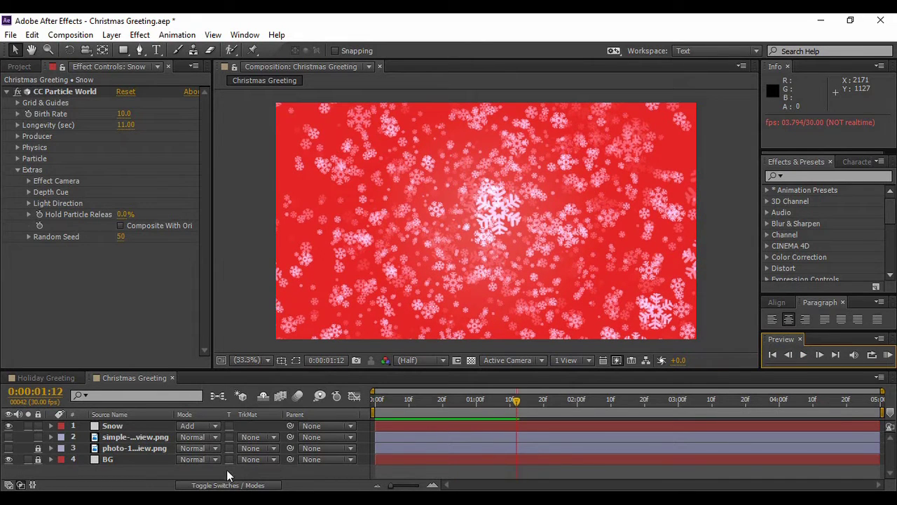
click(151, 466)
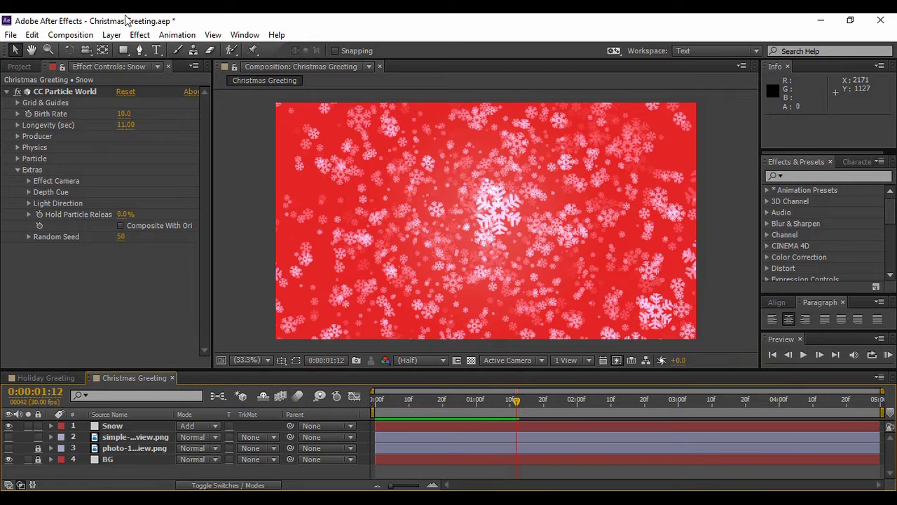
Add a new adjustment layer with a frame-filling elliptical mask
click(111, 34)
mouse_move(155, 33)
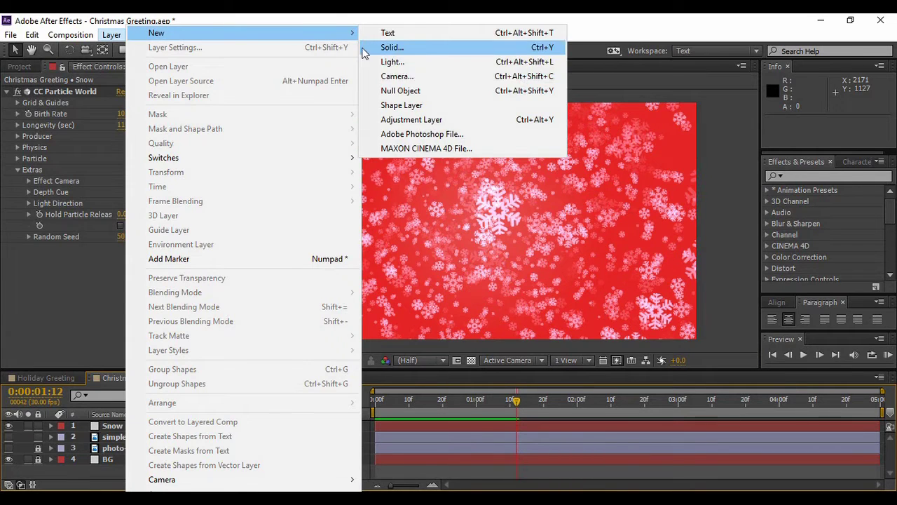
click(412, 119)
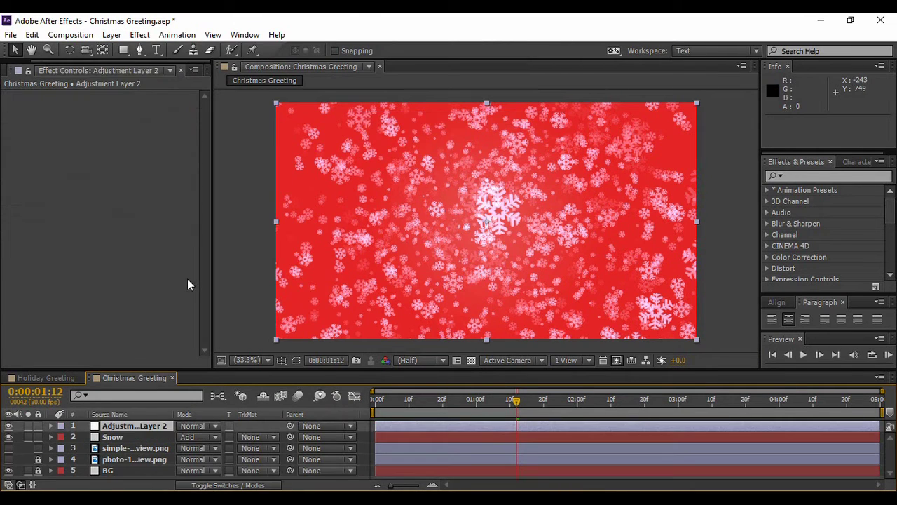
click(123, 50)
alt+click(124, 51)
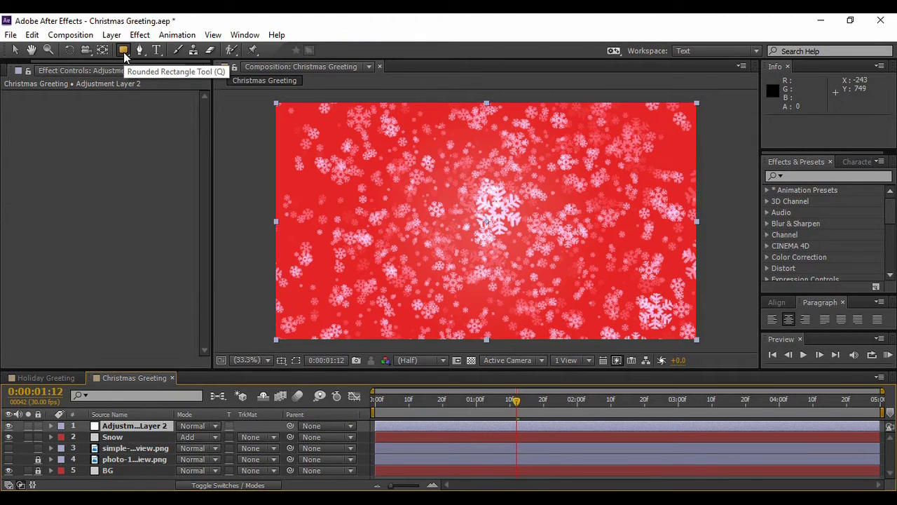
alt+click(123, 52)
double_click(123, 52)
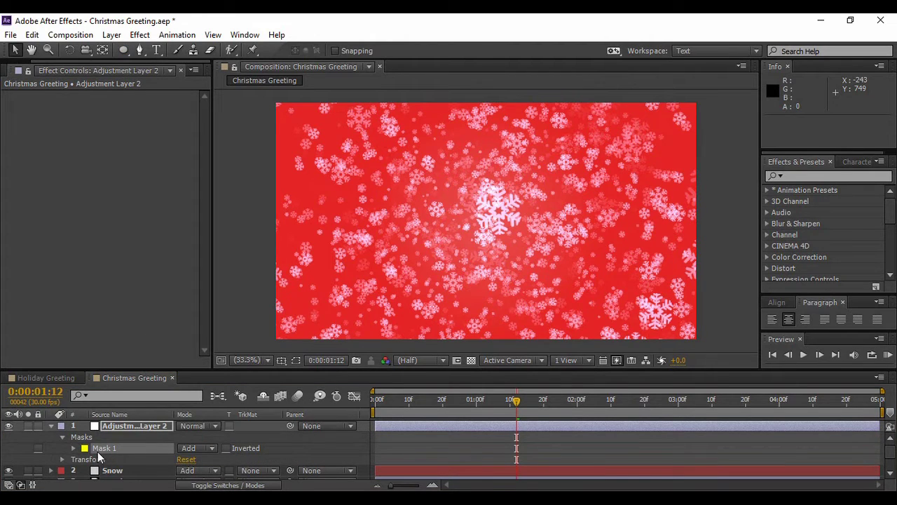
Set Adjustment Layer 2's Mask Feather to 300 pixels
click(140, 425)
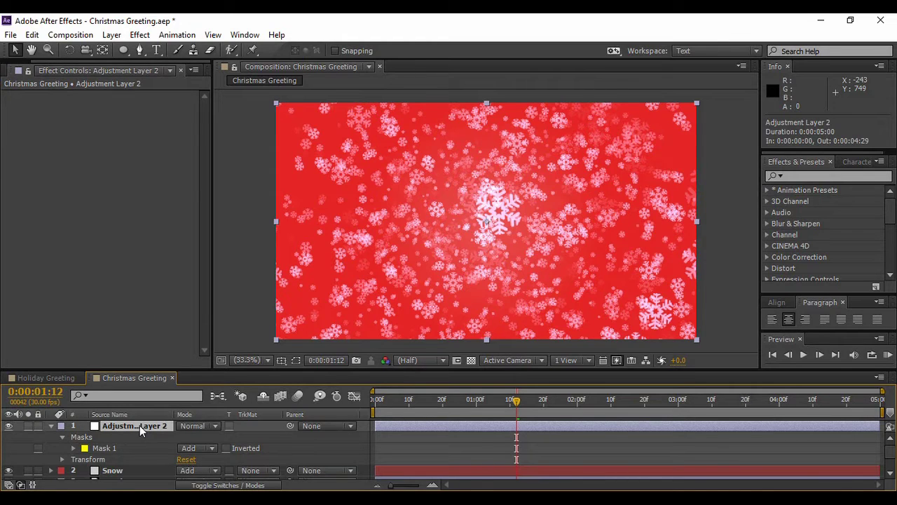
key(f)
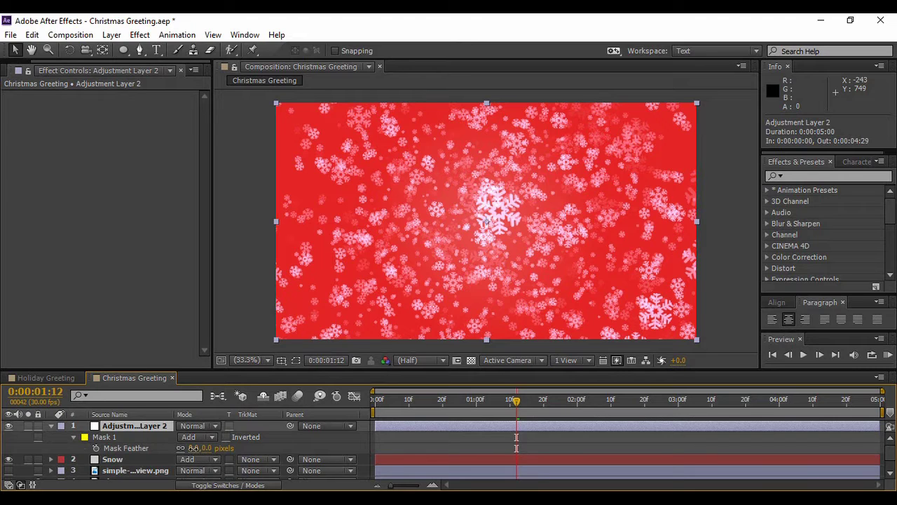
click(193, 447)
text(300)
key(Return)
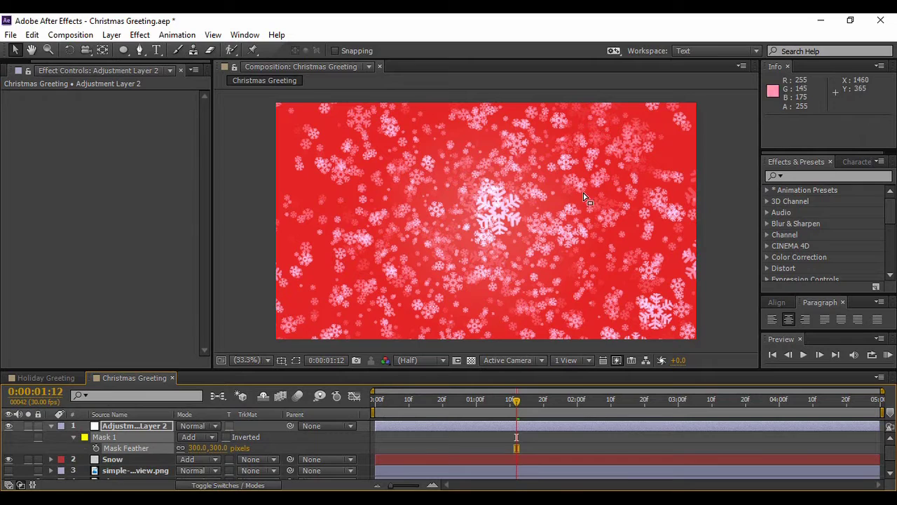
Search the effects for 'blur' and apply Gaussian Blur to Adjustment Layer 2
click(797, 177)
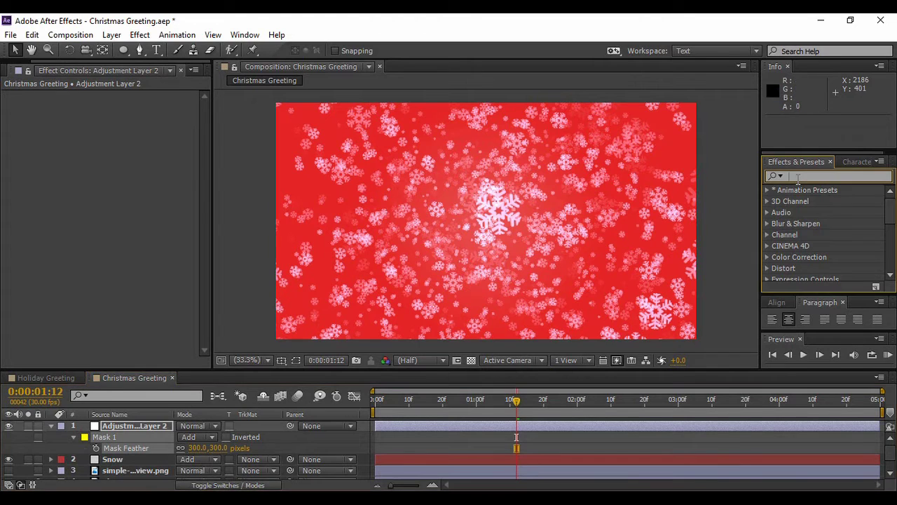
text(gu)
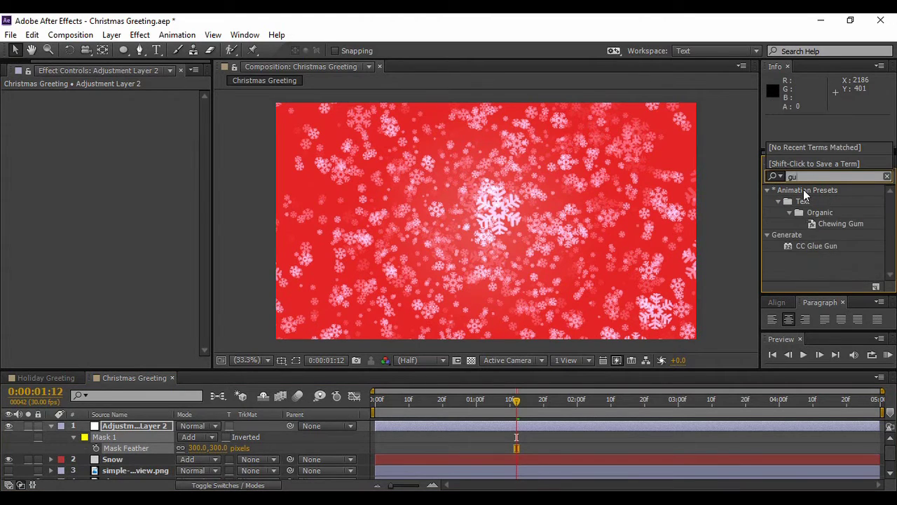
key(BackSpace)
key(BackSpace)
text(blur)
scroll(834, 238, down, 3)
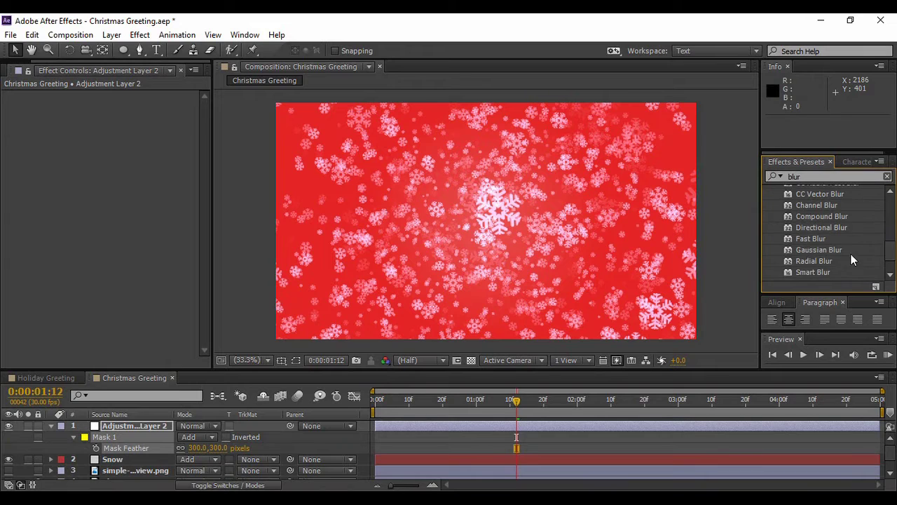
drag(808, 249, 134, 422)
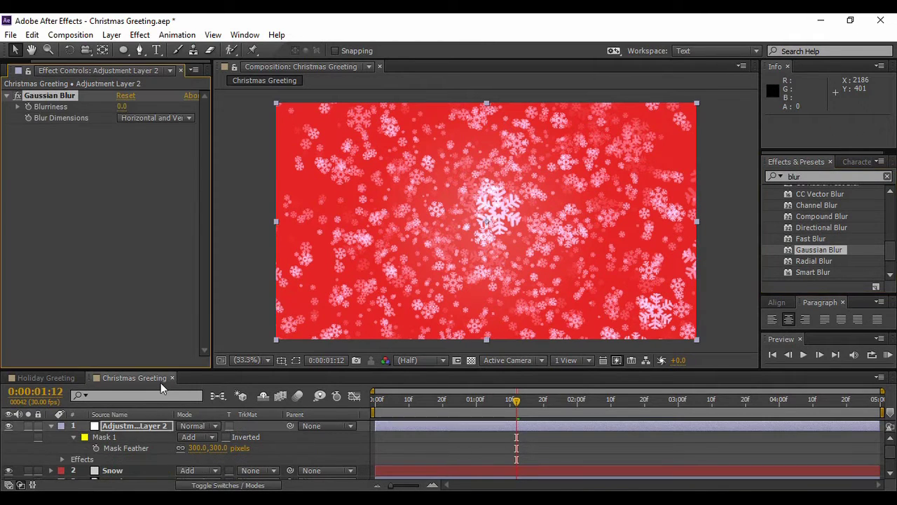
Set Blurriness to 5.0 and invert Mask 1 so only the edges blur
drag(125, 105, 132, 106)
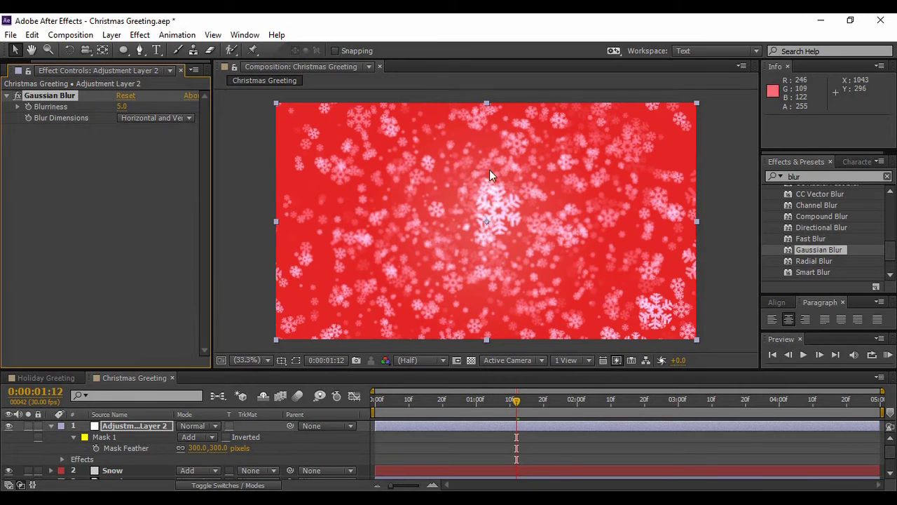
click(226, 436)
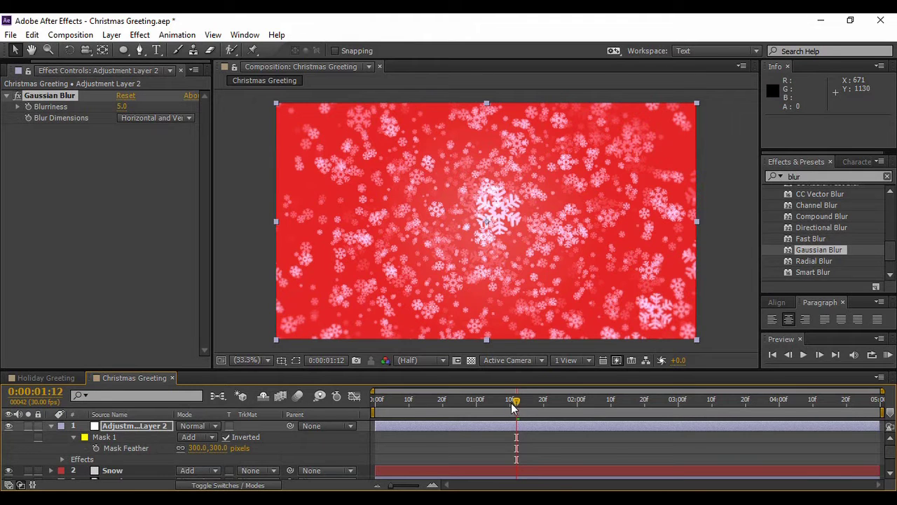
drag(514, 407, 520, 426)
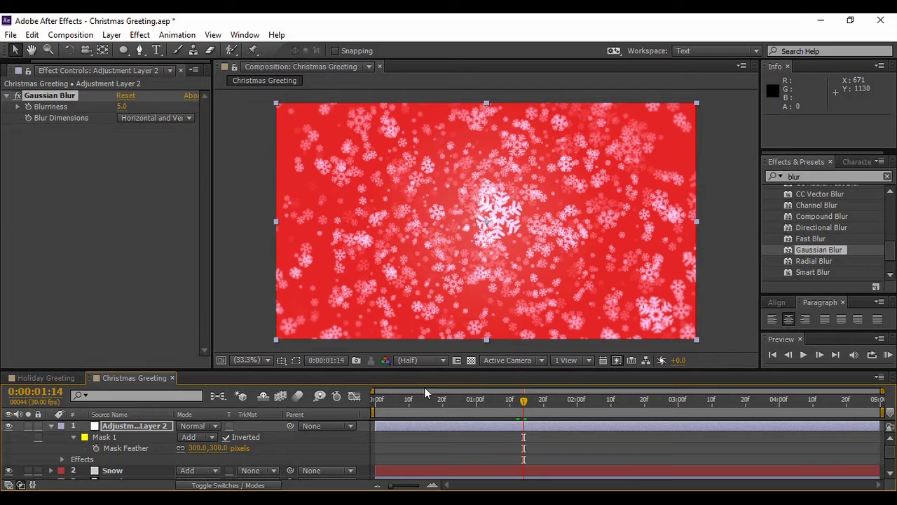
click(49, 425)
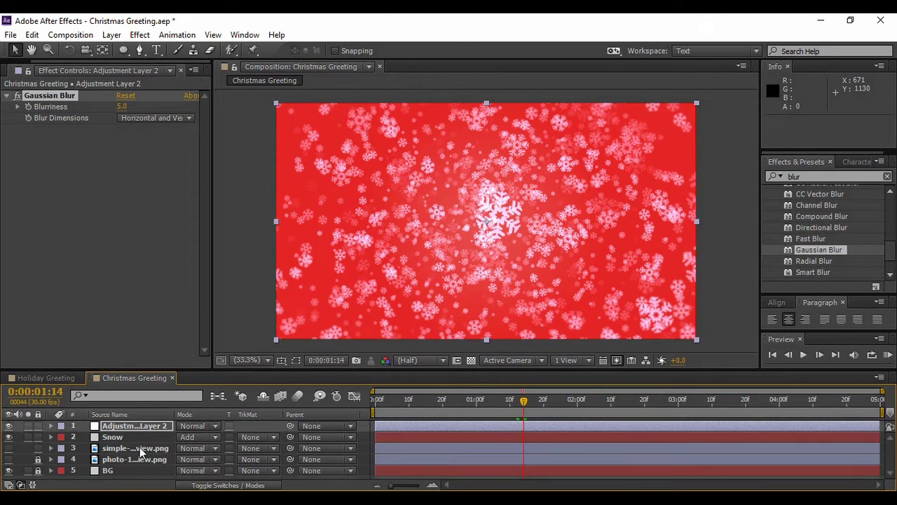
Lock the top three layers, then make the Santa photo layer visible and locked
click(38, 425)
click(38, 436)
click(38, 448)
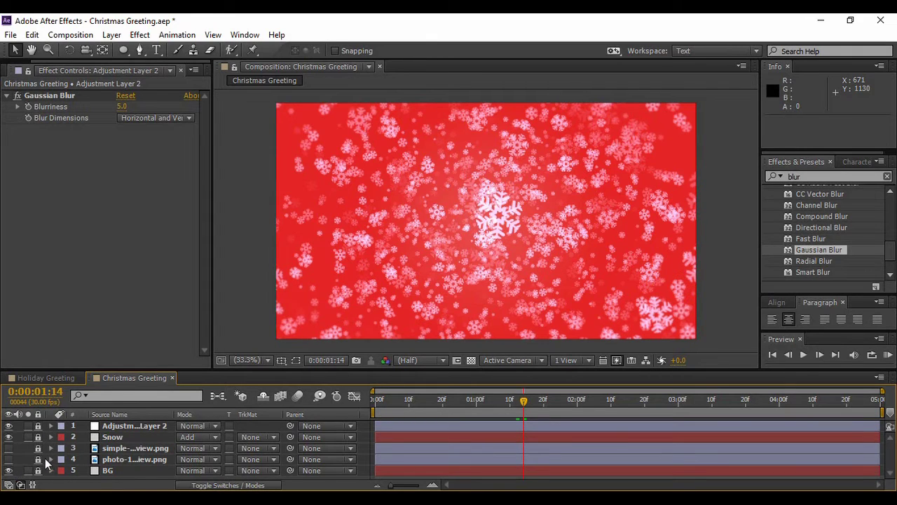
click(8, 459)
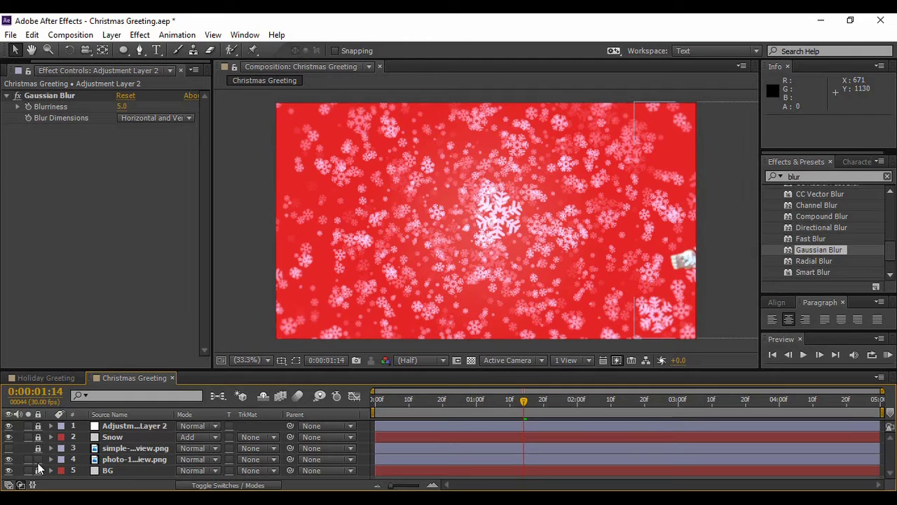
click(37, 459)
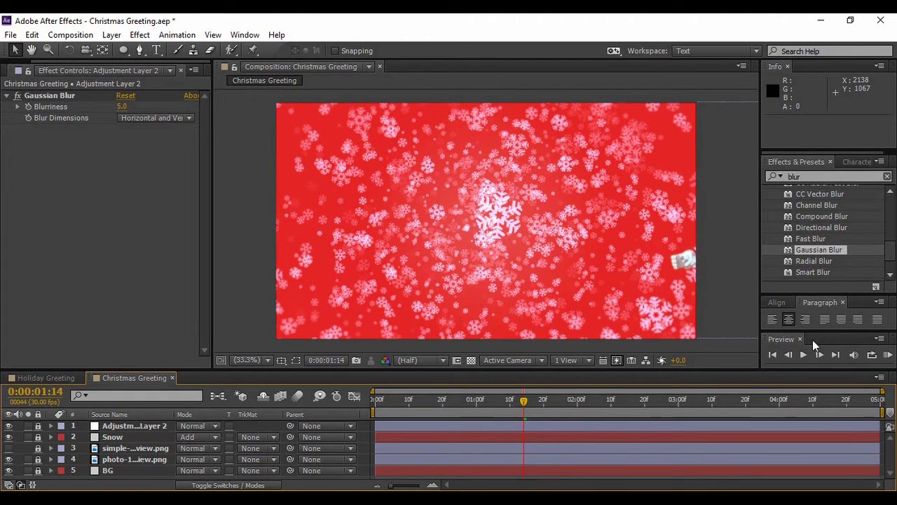
Preview, go to 0:00:02:00, and move the Santa photo layer above Snow
click(803, 354)
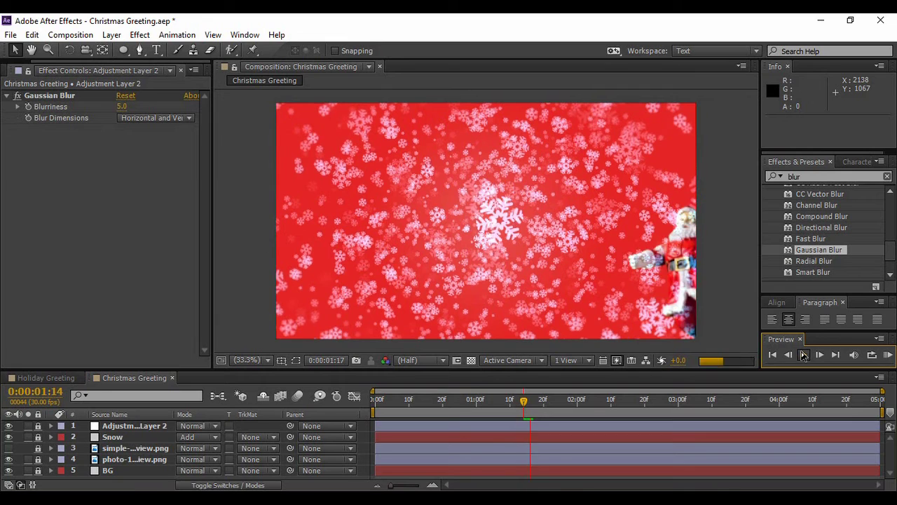
click(803, 354)
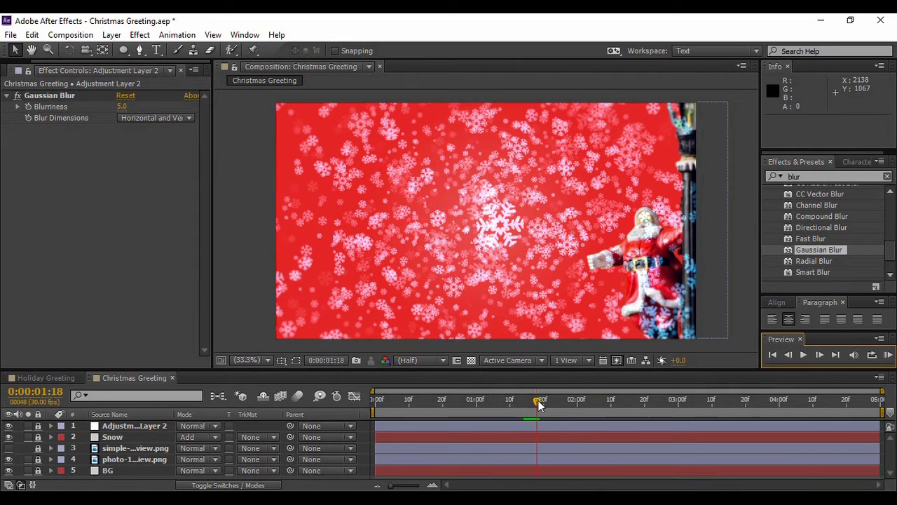
drag(538, 404, 575, 406)
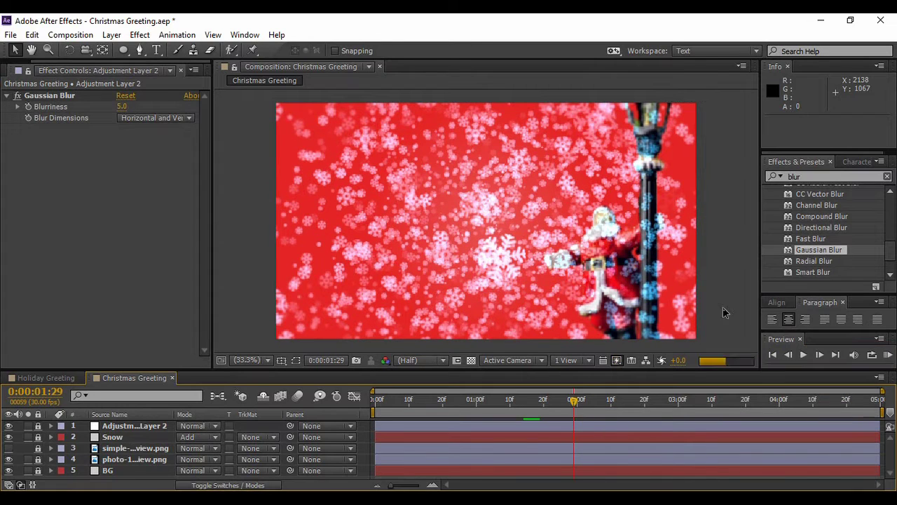
key(Page_Down)
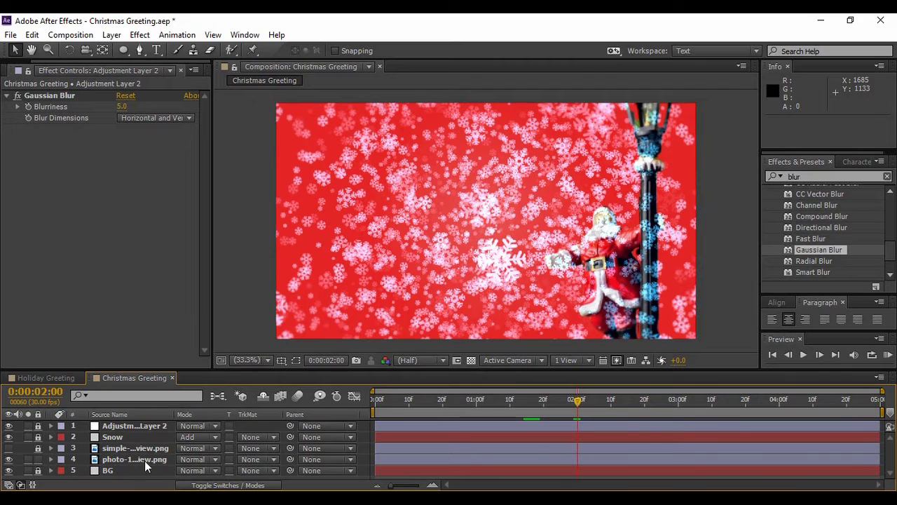
drag(137, 458, 143, 434)
click(741, 303)
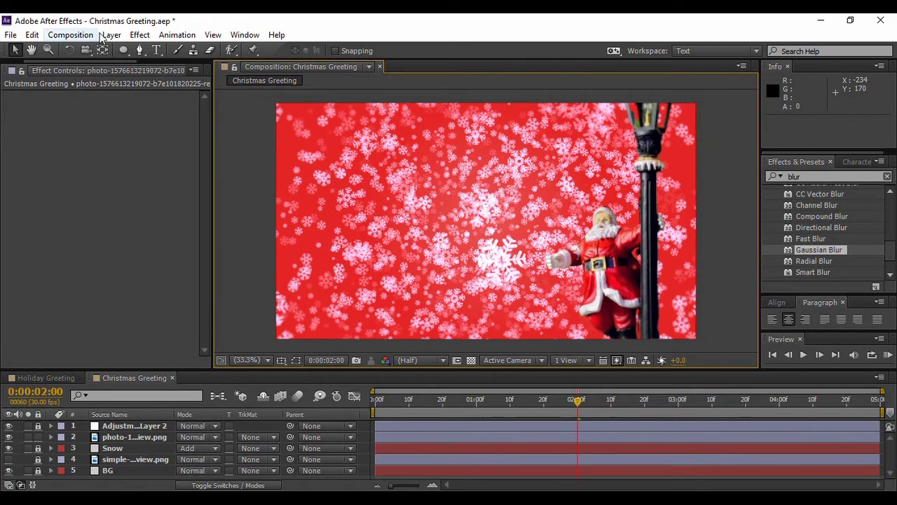
Create a text layer reading 'Merry' and 'Christmas' on two lines and select all of it
click(157, 49)
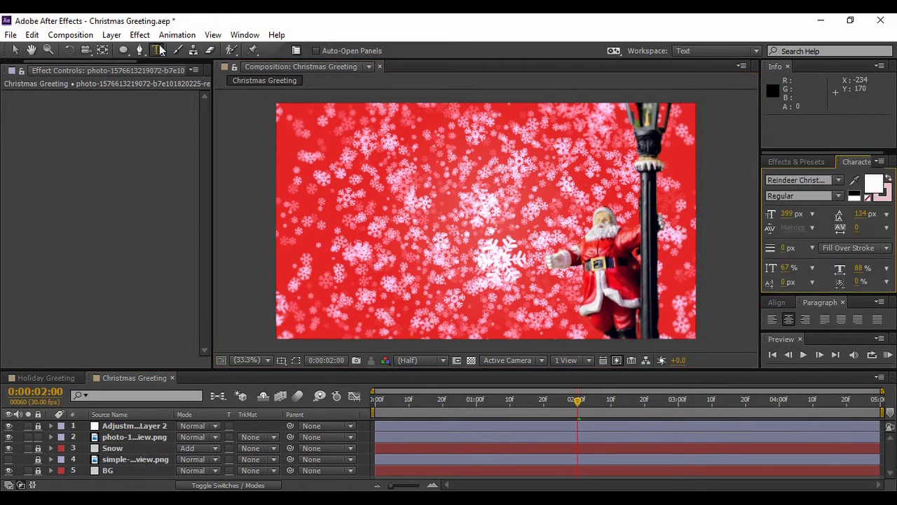
click(463, 238)
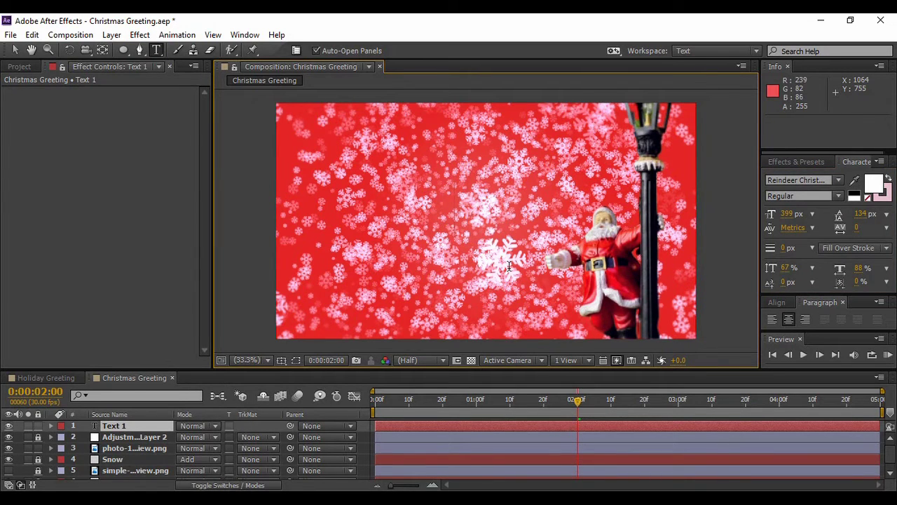
text(Merr)
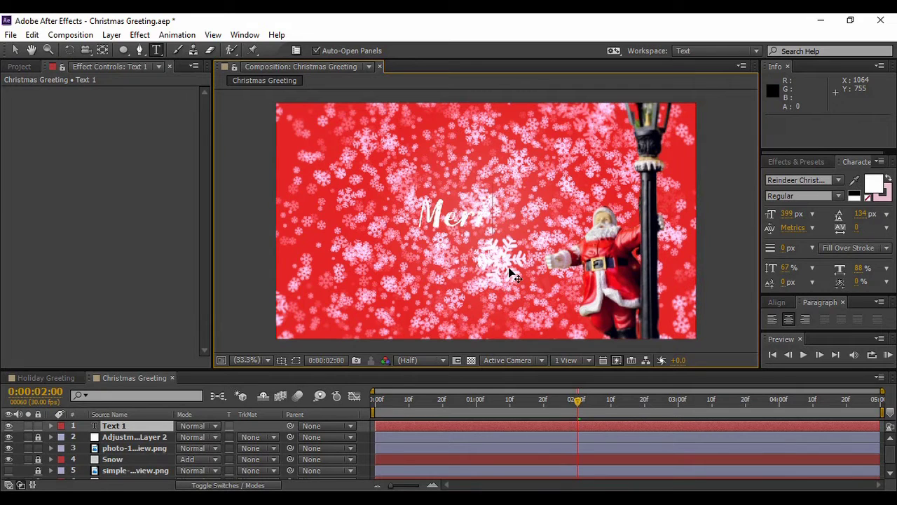
text(y)
key(Return)
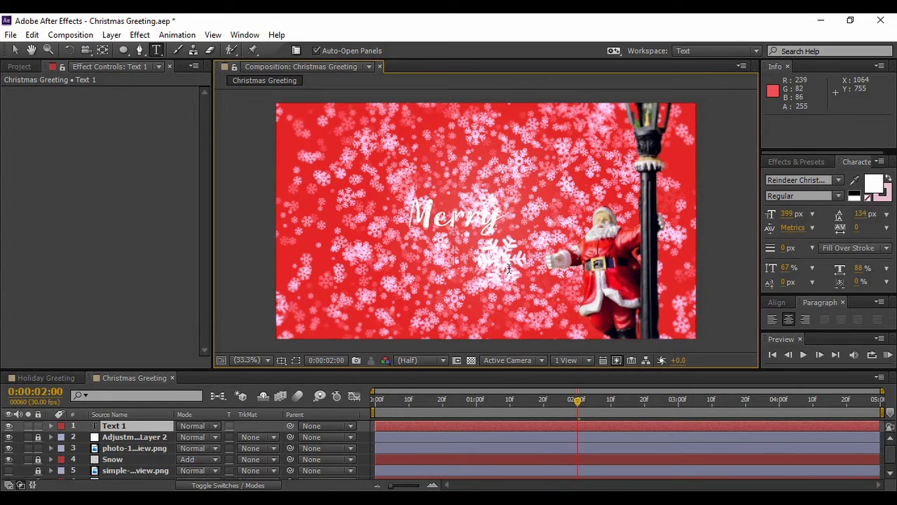
text(C)
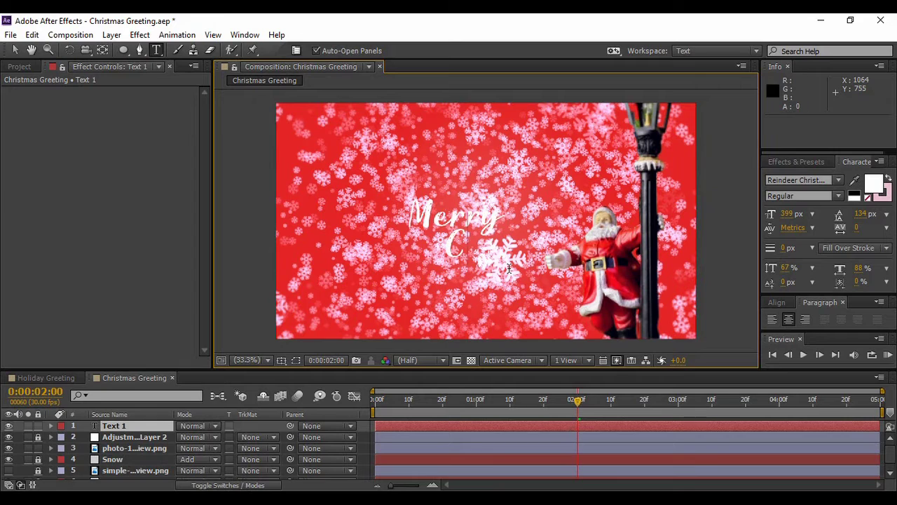
text(hristm)
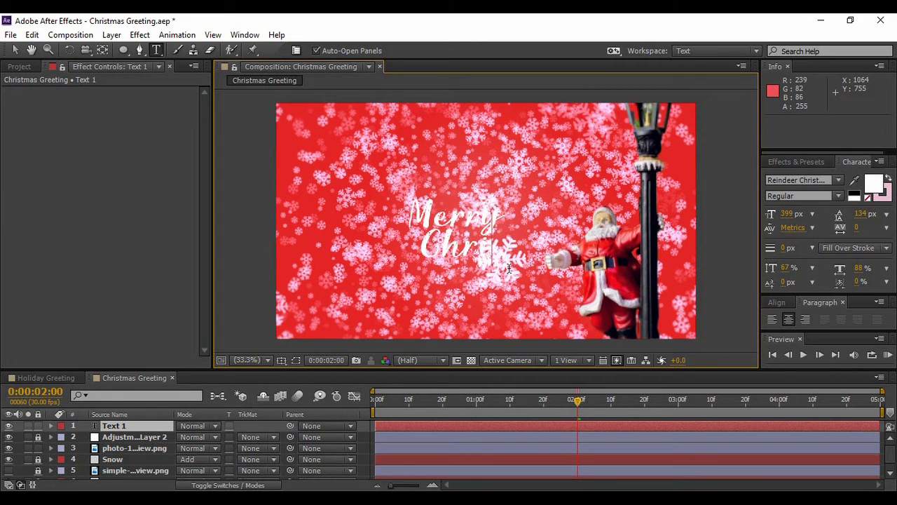
text(as)
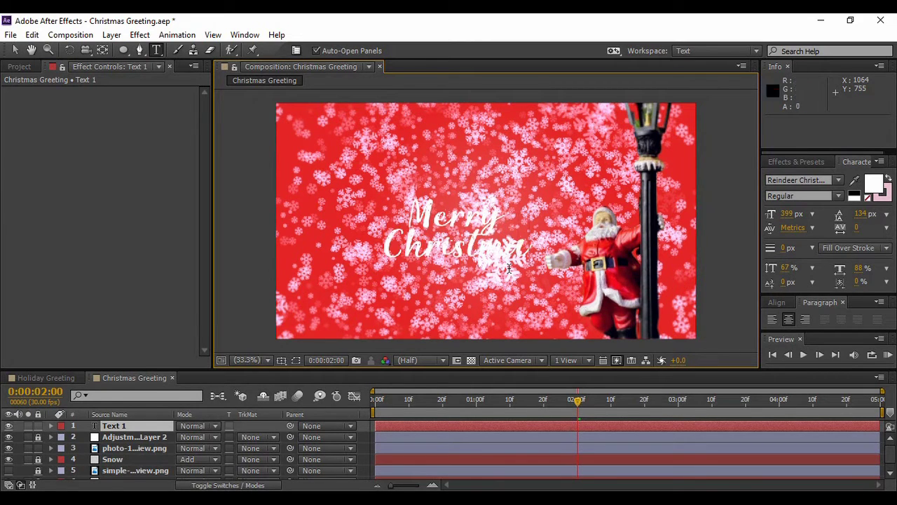
key(ctrl+a)
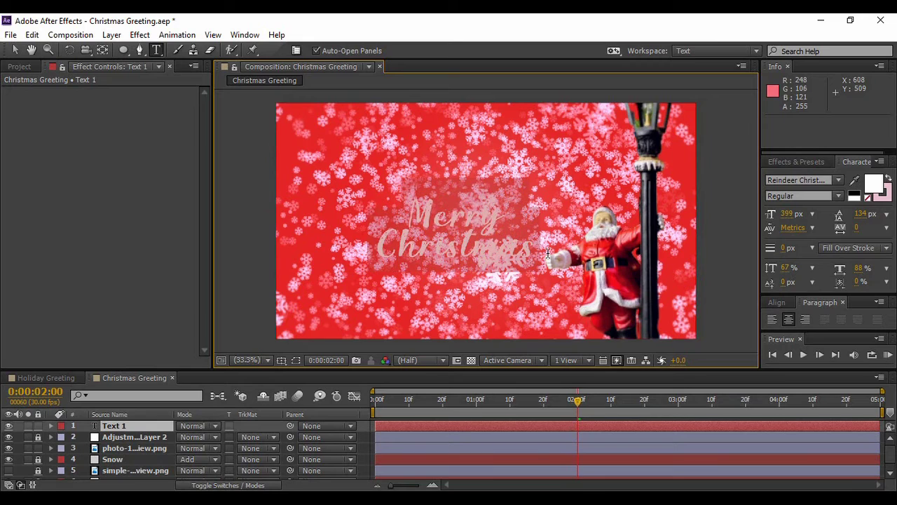
click(776, 302)
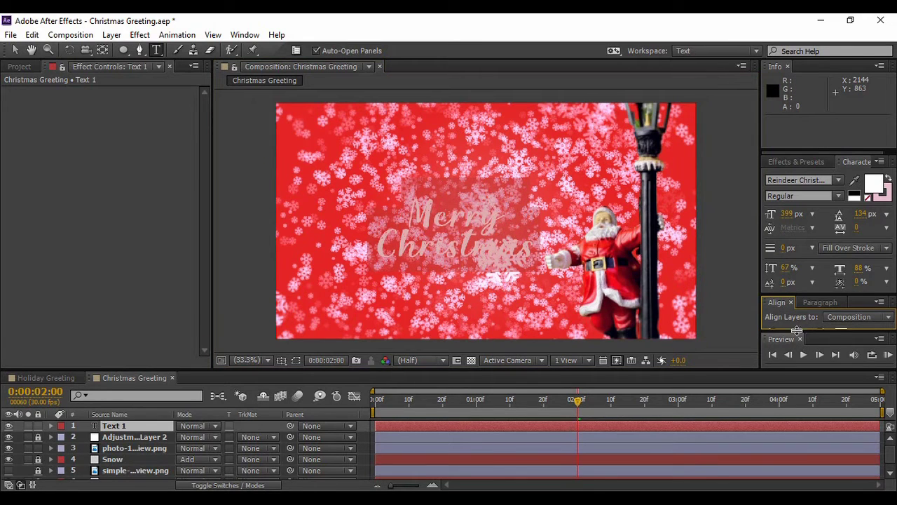
Centre the Merry Christmas text horizontally and vertically in the composition
drag(828, 333, 829, 339)
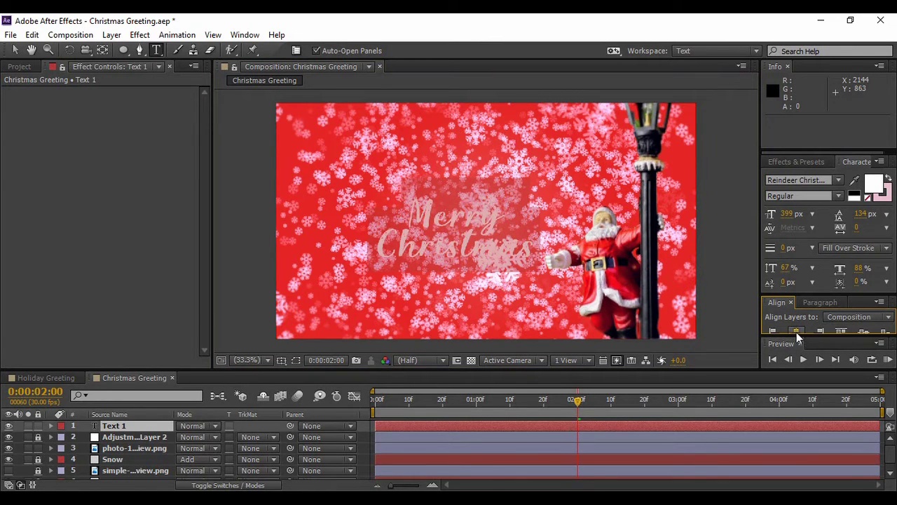
click(797, 332)
click(863, 332)
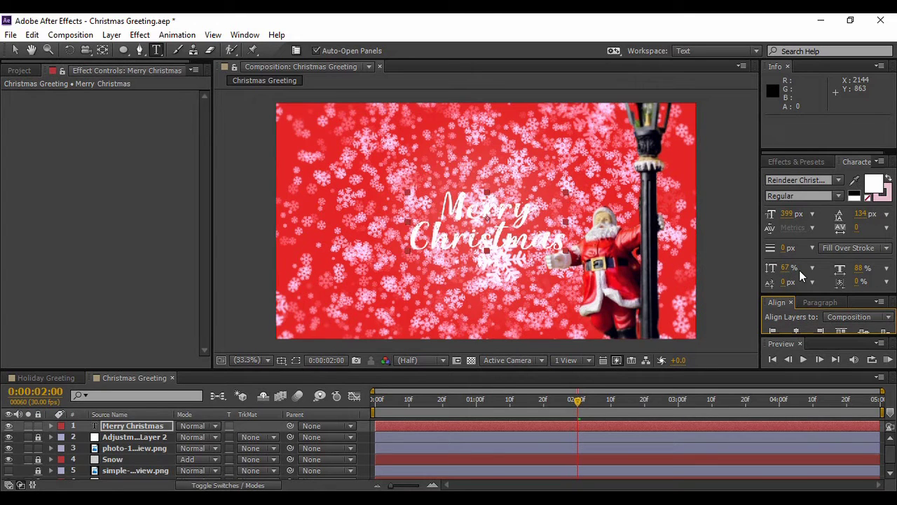
Colour the text fill dark green (072F02)
click(888, 179)
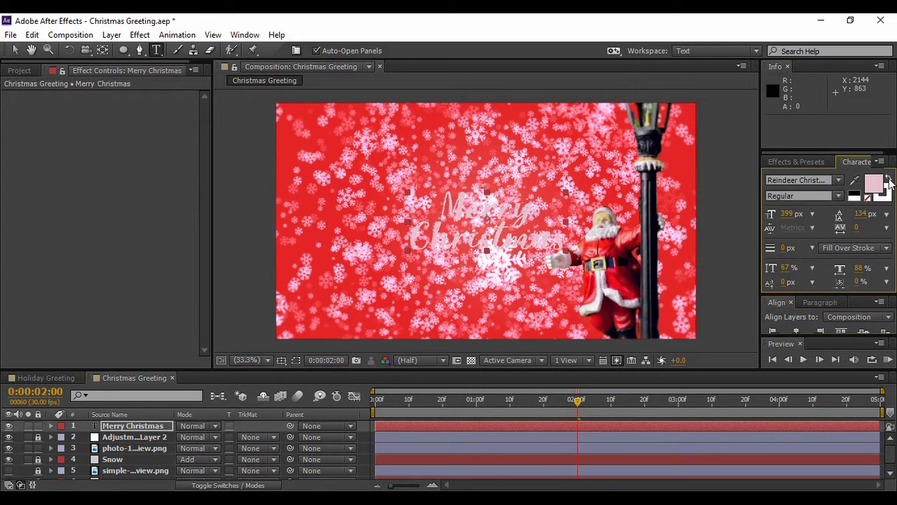
click(876, 186)
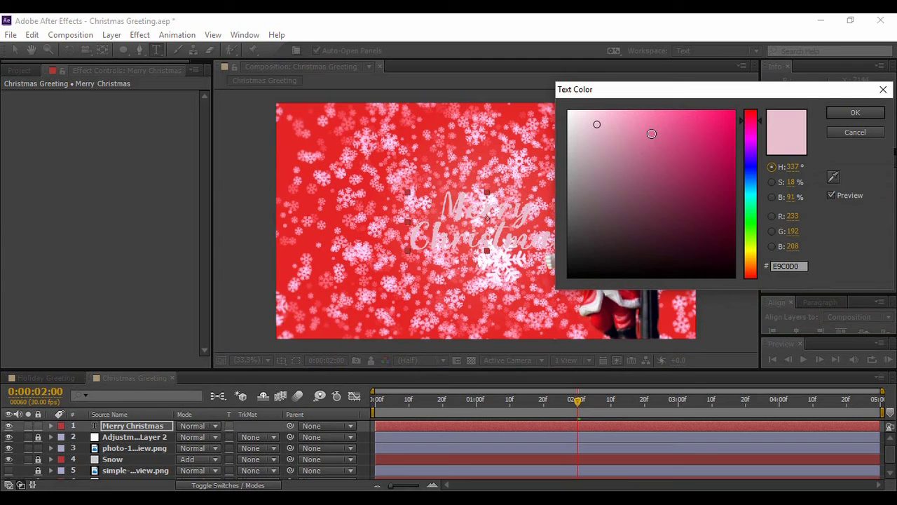
mouse_move(623, 132)
mouse_down()
mouse_move(587, 243)
mouse_move(552, 258)
mouse_up()
drag(751, 200, 756, 223)
mouse_move(671, 240)
mouse_down()
mouse_move(715, 252)
mouse_move(728, 246)
mouse_up()
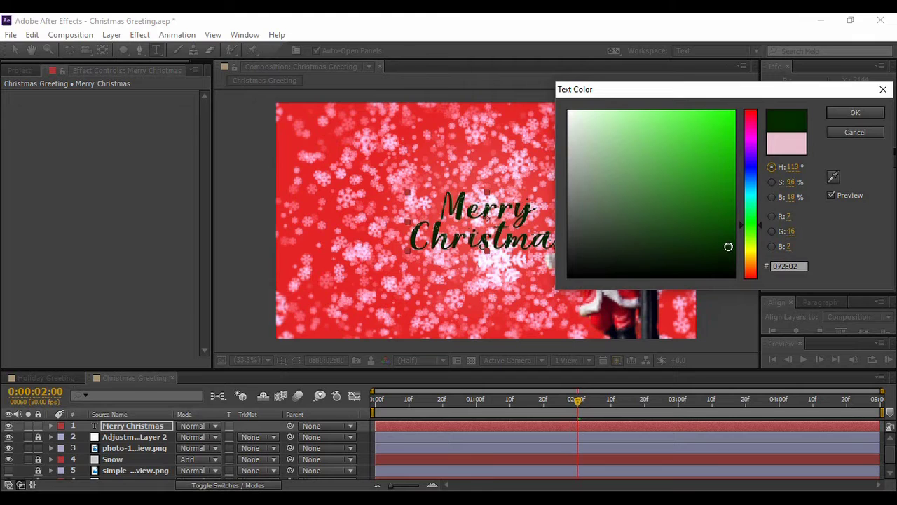
click(855, 113)
click(722, 239)
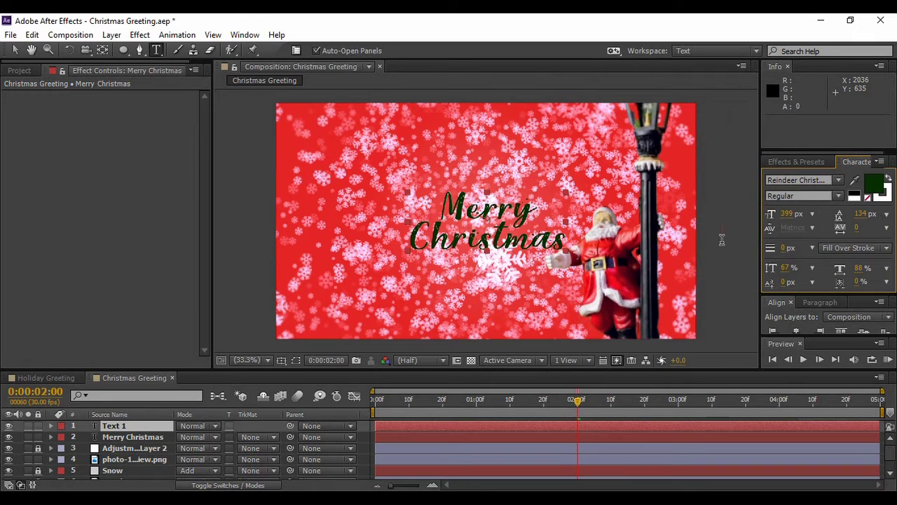
key(ctrl+z)
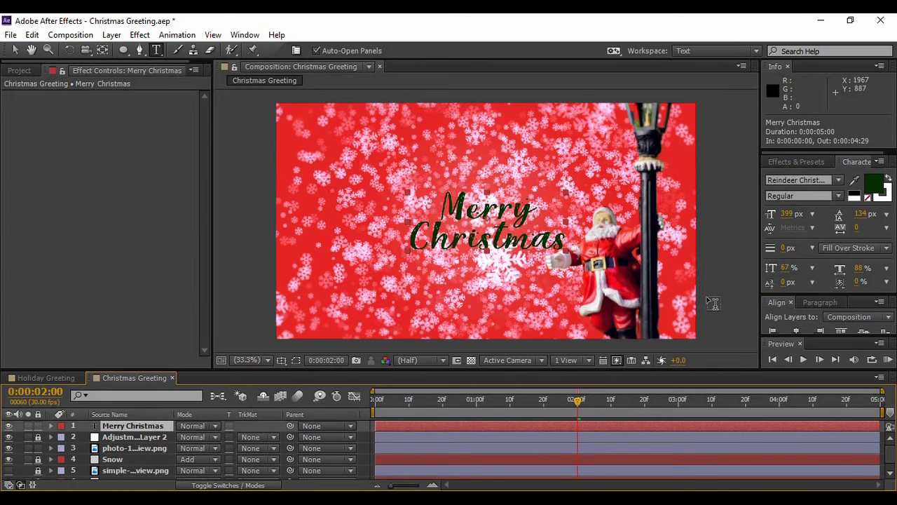
Enlarge the font size to 439 px and re-centre the text
mouse_move(790, 216)
mouse_down()
mouse_move(832, 216)
mouse_move(800, 215)
mouse_up()
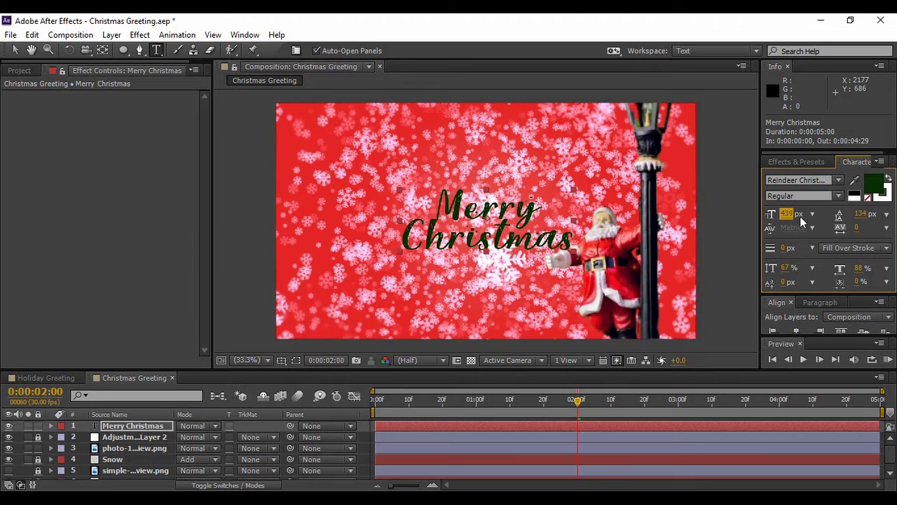
click(798, 328)
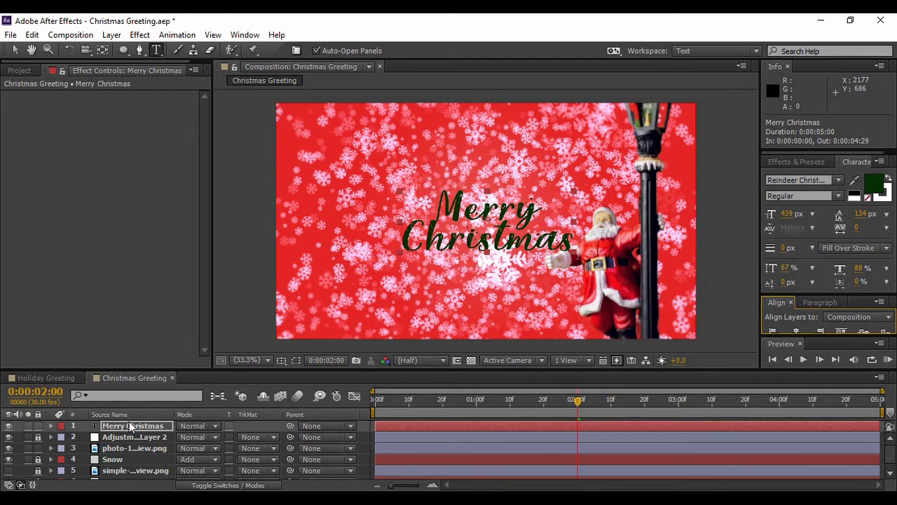
click(51, 426)
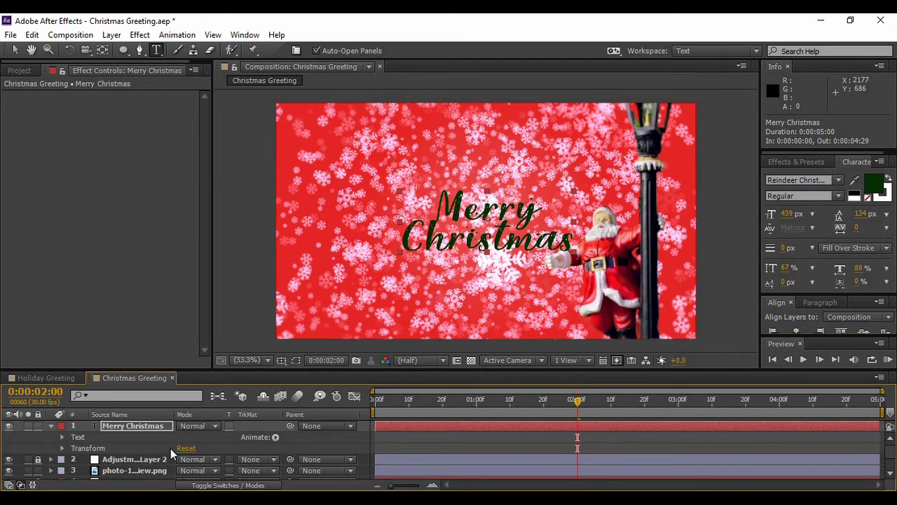
Add a Scale text animator keyed at 100% at 2:09 and 0% at 2:00, then return to the first frame
click(276, 437)
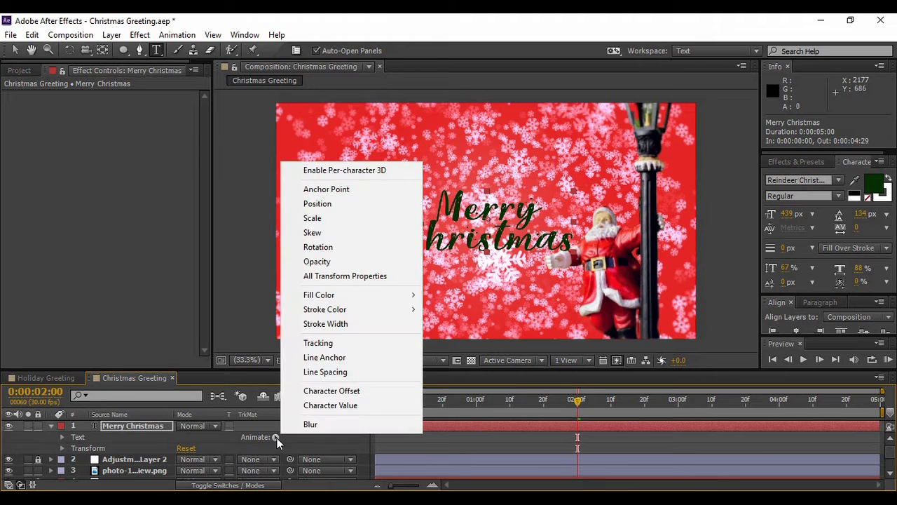
click(344, 219)
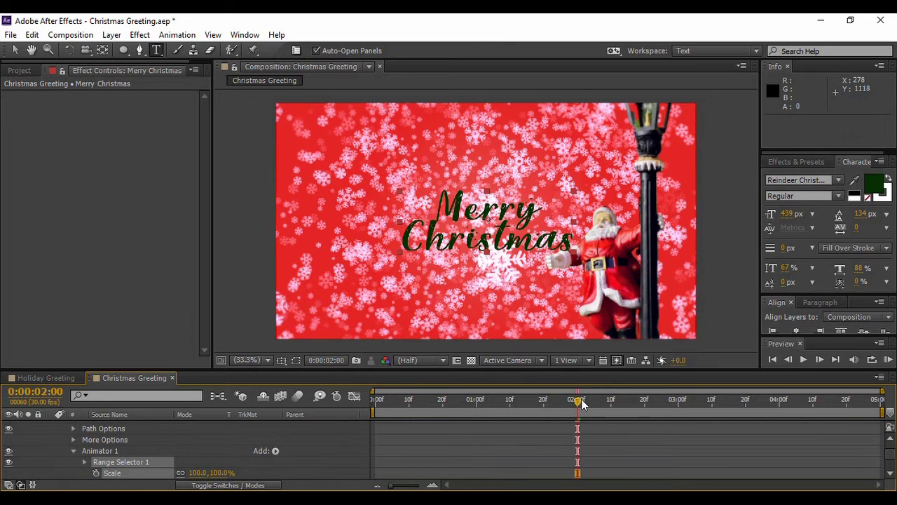
drag(576, 396, 609, 405)
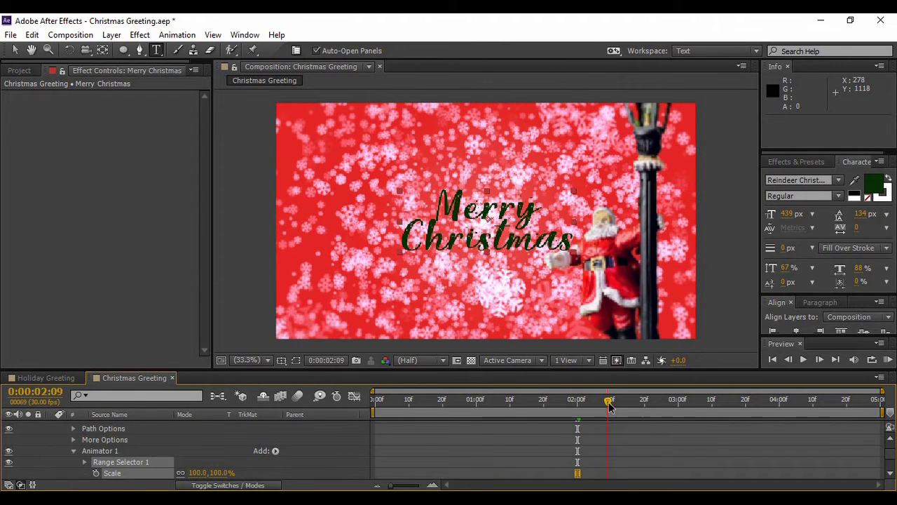
click(96, 474)
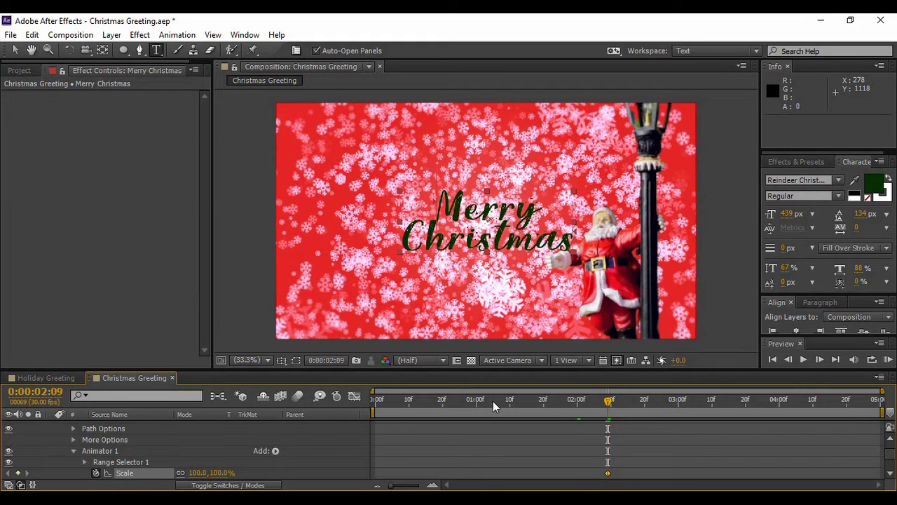
click(601, 403)
drag(601, 403, 579, 408)
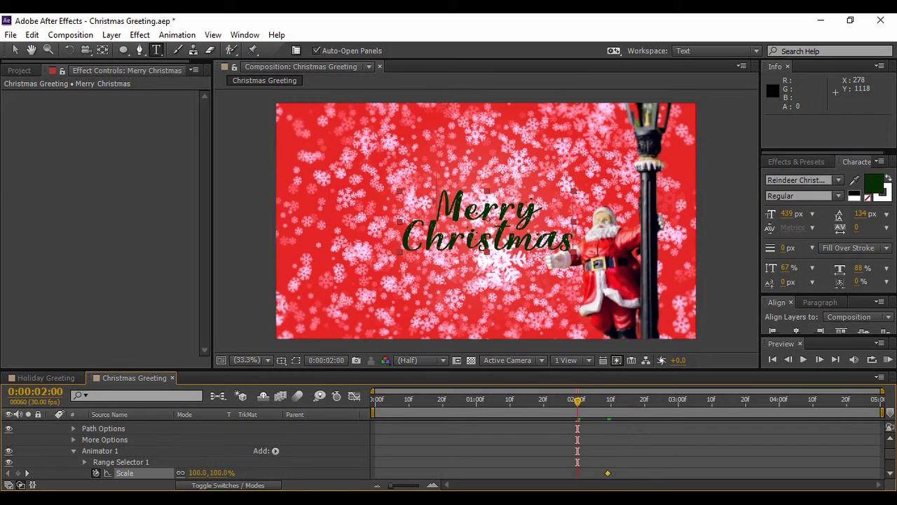
click(220, 473)
text(0)
key(Return)
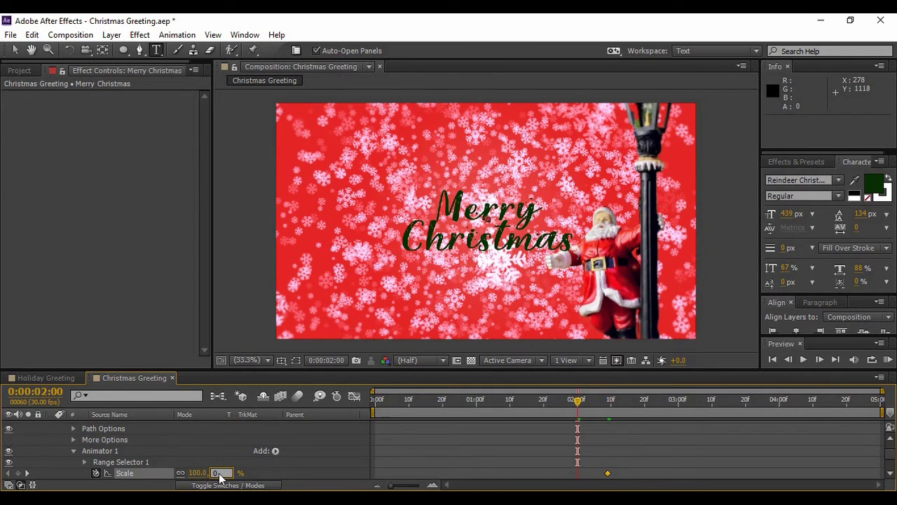
click(774, 359)
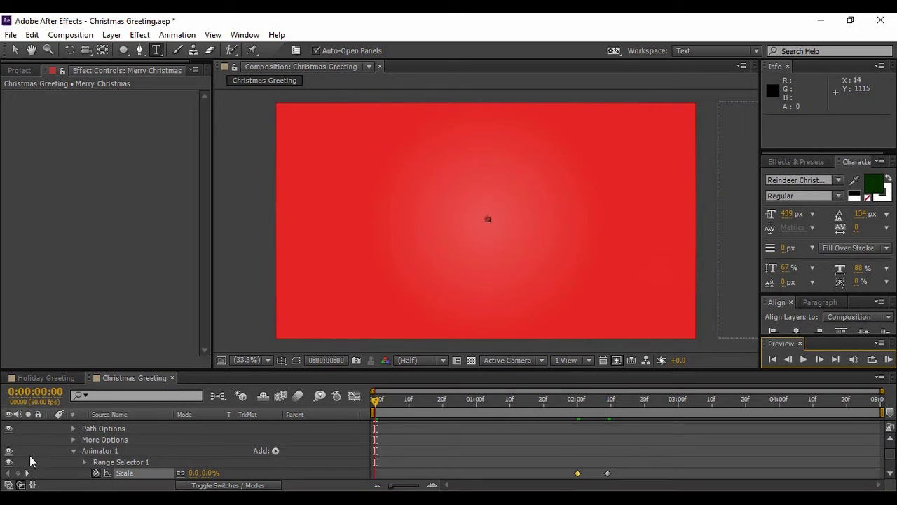
Collapse the text layer, enlarge the composition viewer, and play the preview
scroll(144, 440, up, 3)
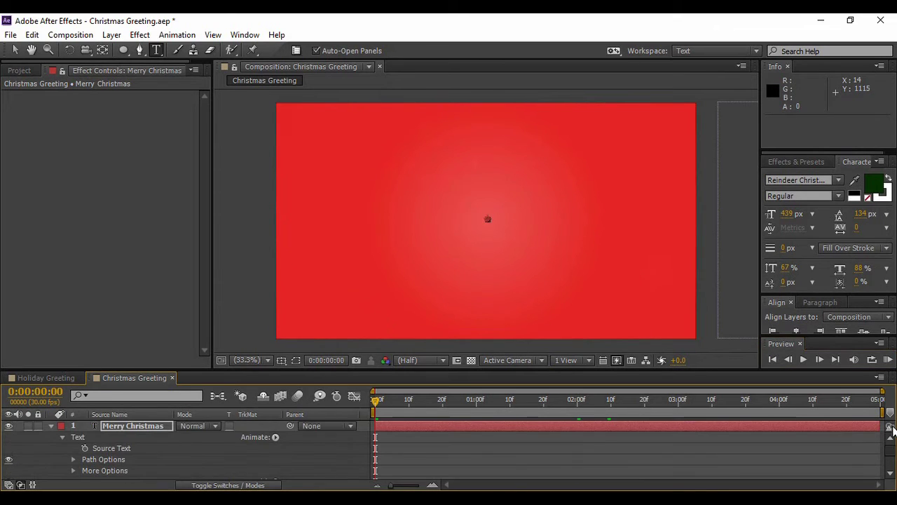
click(50, 426)
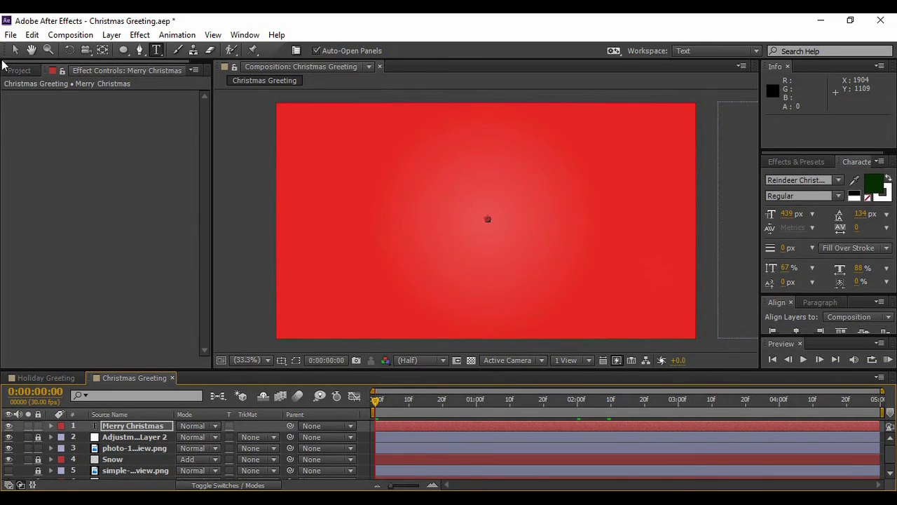
key(v)
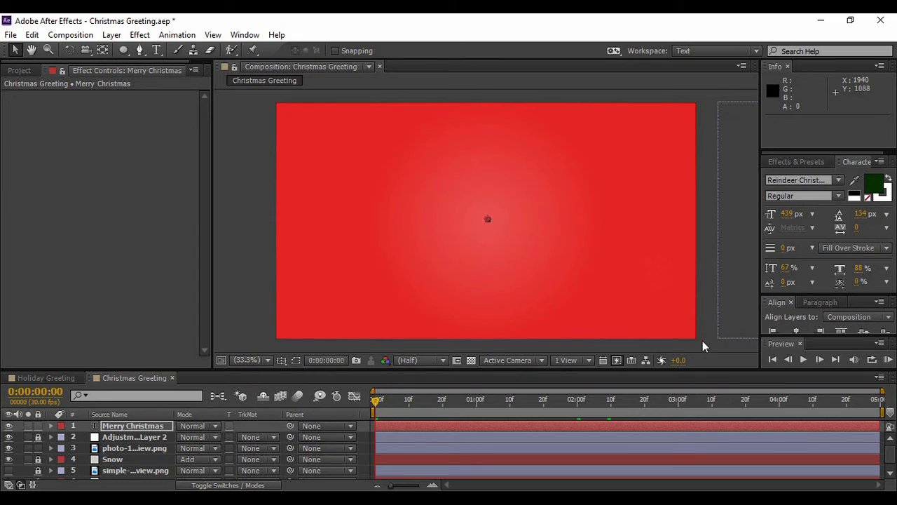
drag(705, 364, 705, 475)
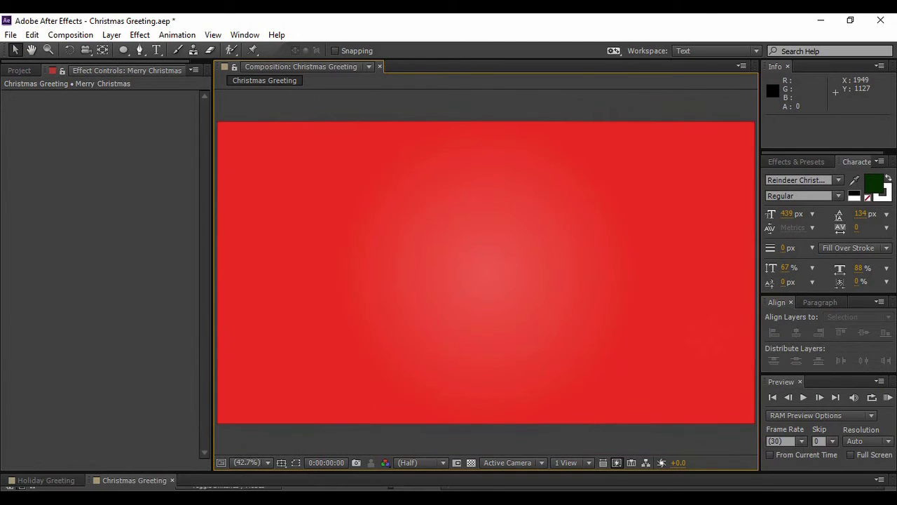
click(789, 400)
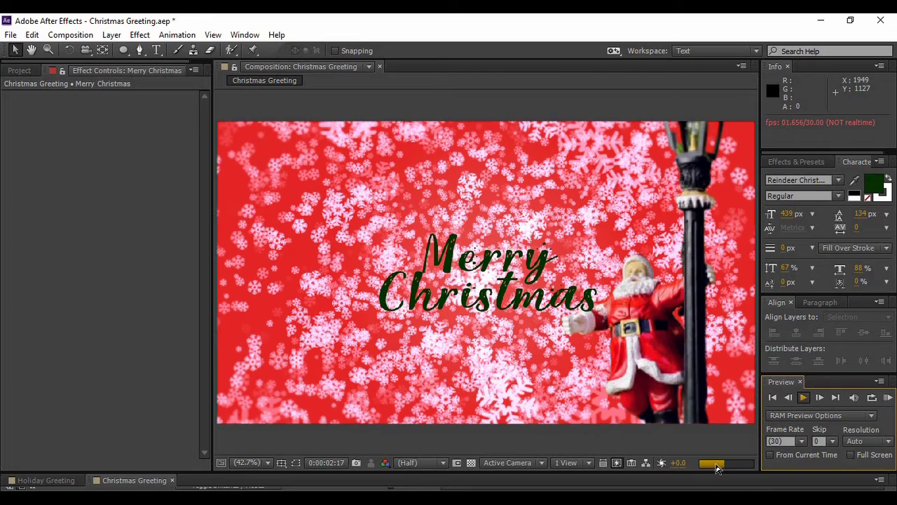
Switch the preview resolution to Quarter and replay from the first frame
click(802, 397)
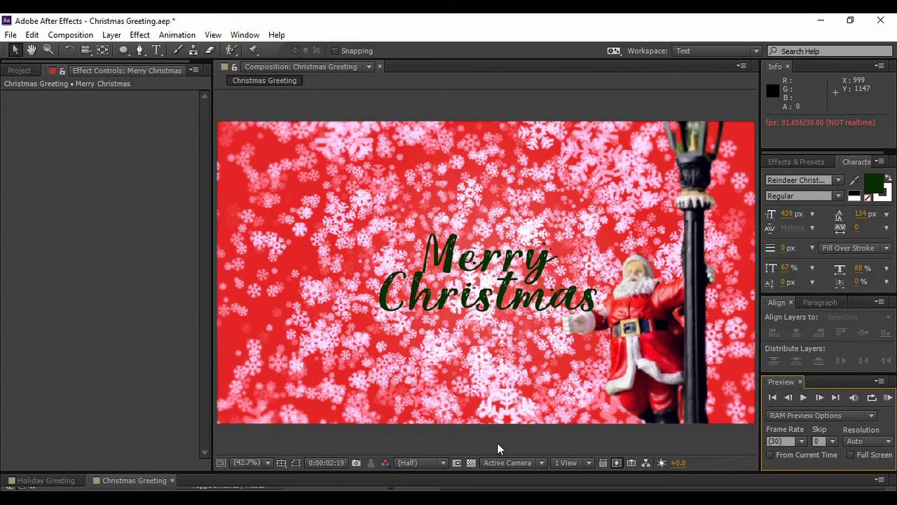
click(424, 463)
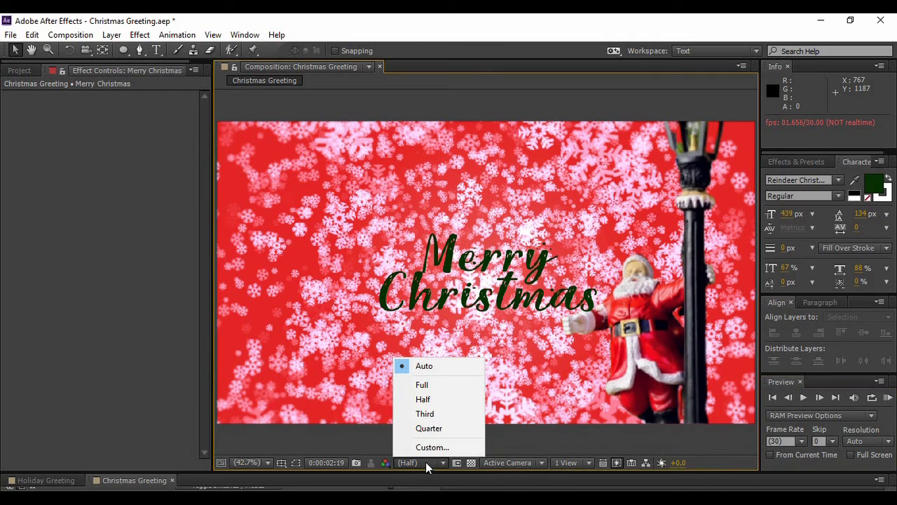
click(429, 428)
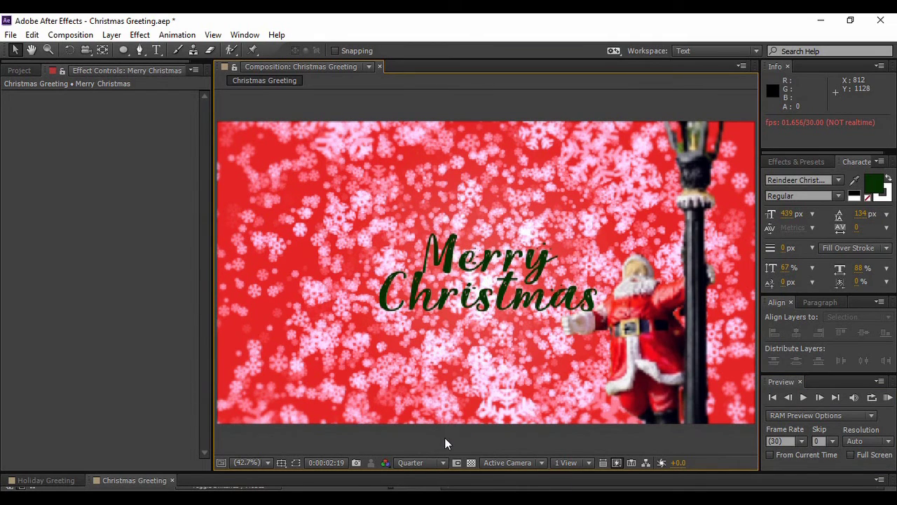
click(780, 398)
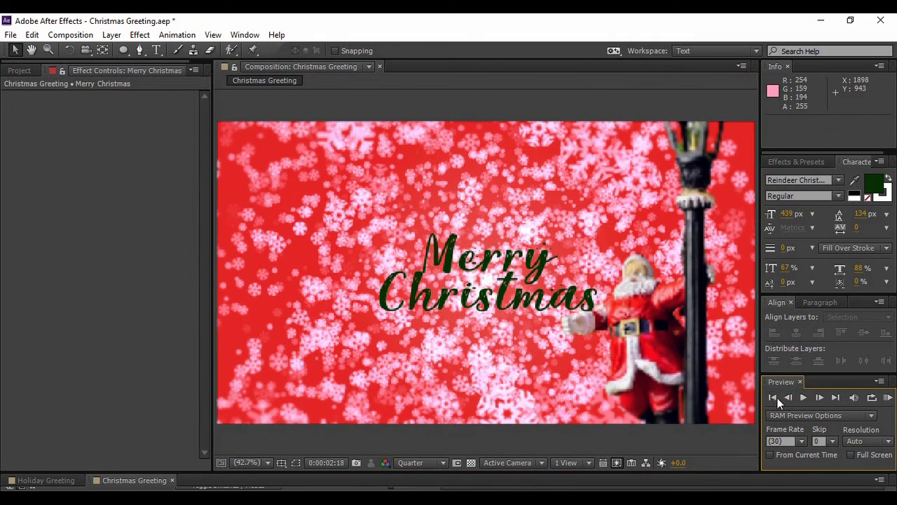
click(774, 397)
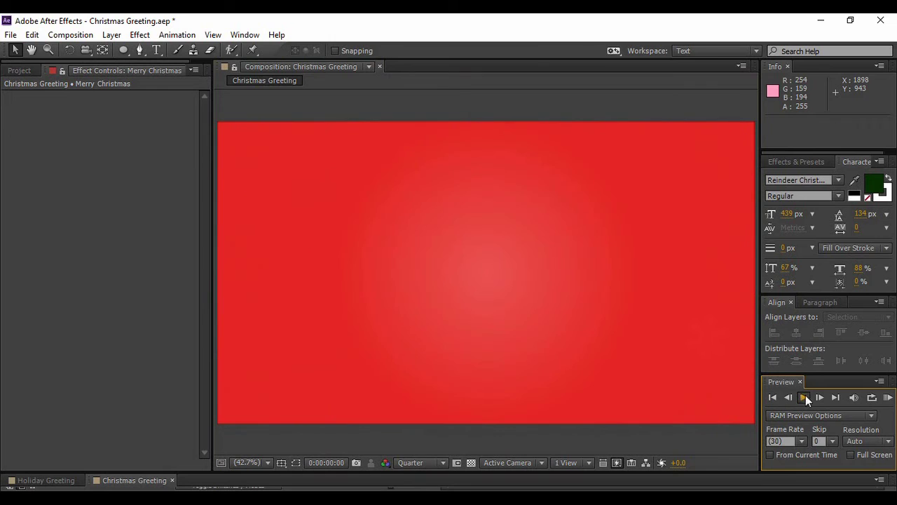
click(804, 397)
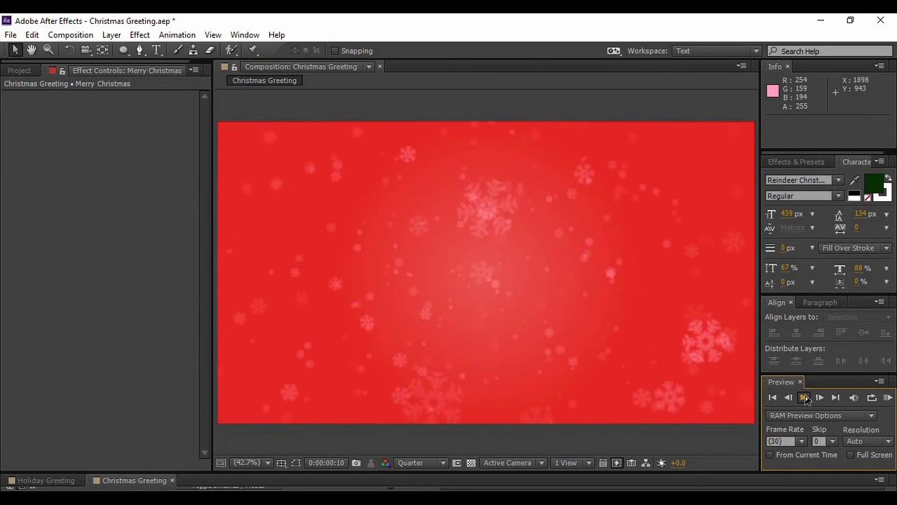